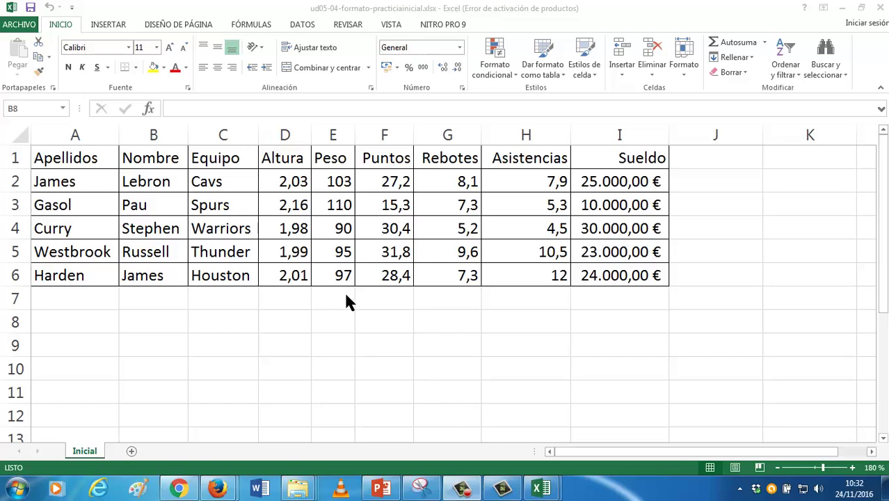
Step: Select and copy the players' first names in B2:B3
click(336, 297)
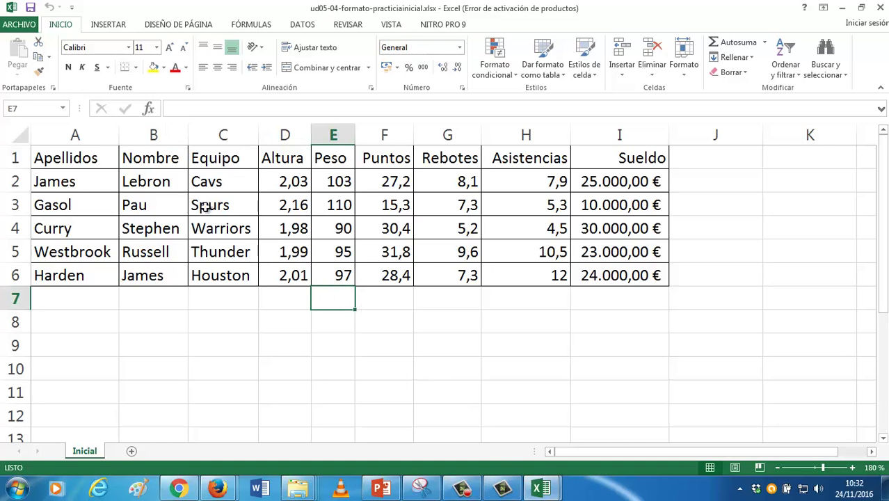
click(203, 182)
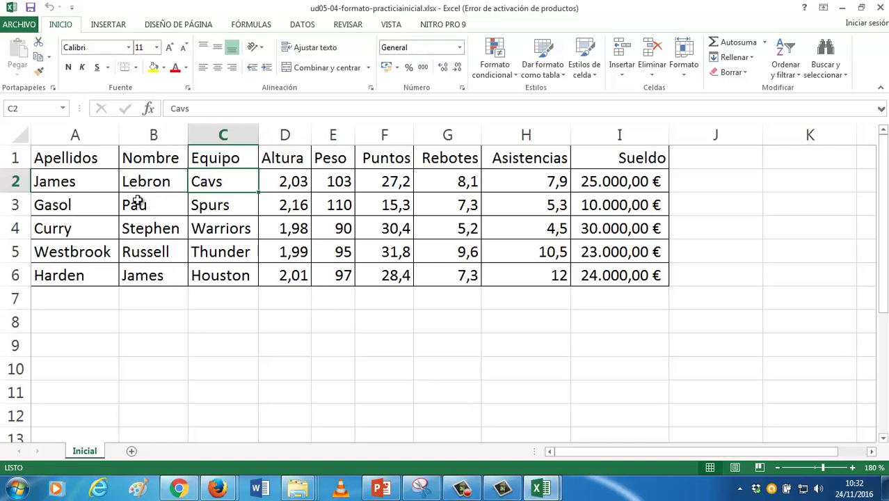
drag(135, 198, 135, 177)
key(ctrl+c)
Step: Enter the first player's first name in B8 below the table
click(158, 319)
key(Escape)
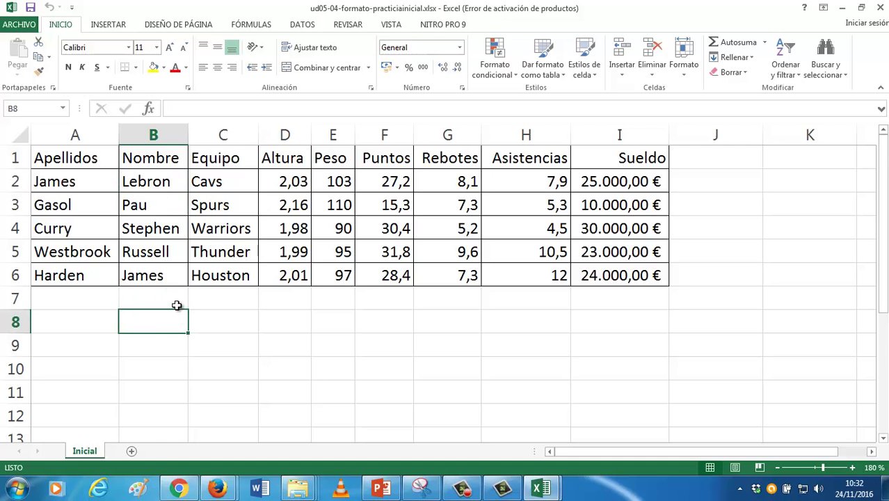
text(Lebr)
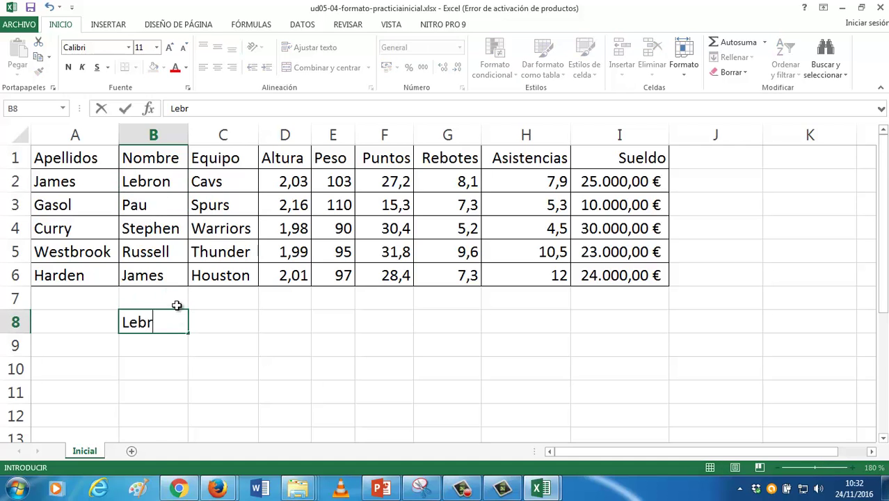
text(on)
key(Tab)
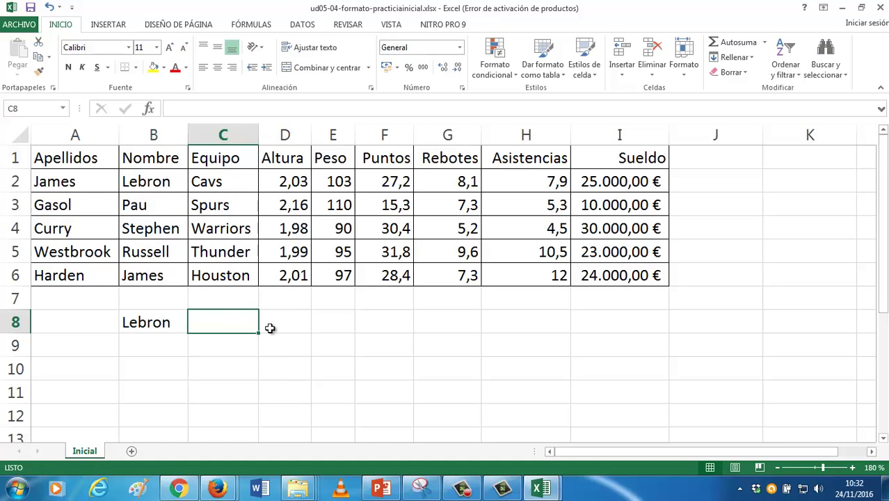
click(280, 325)
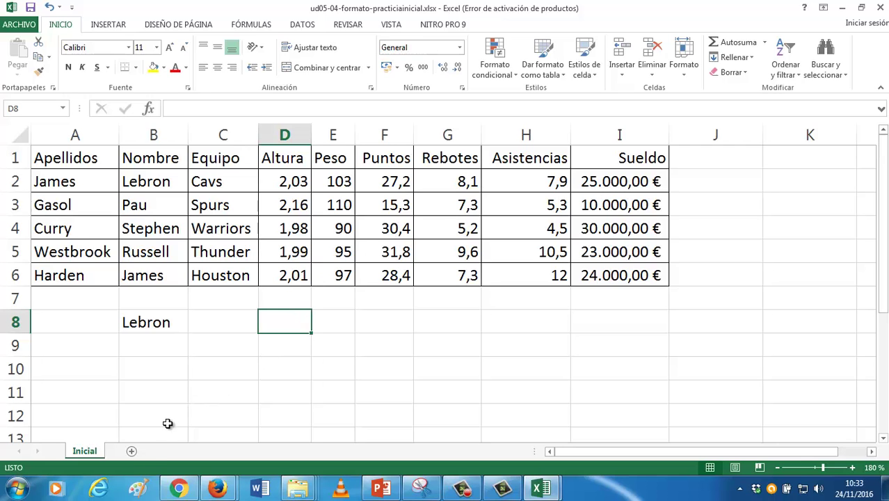
Step: Add a new sheet Hoja1 and zoom the view to 200%
click(132, 452)
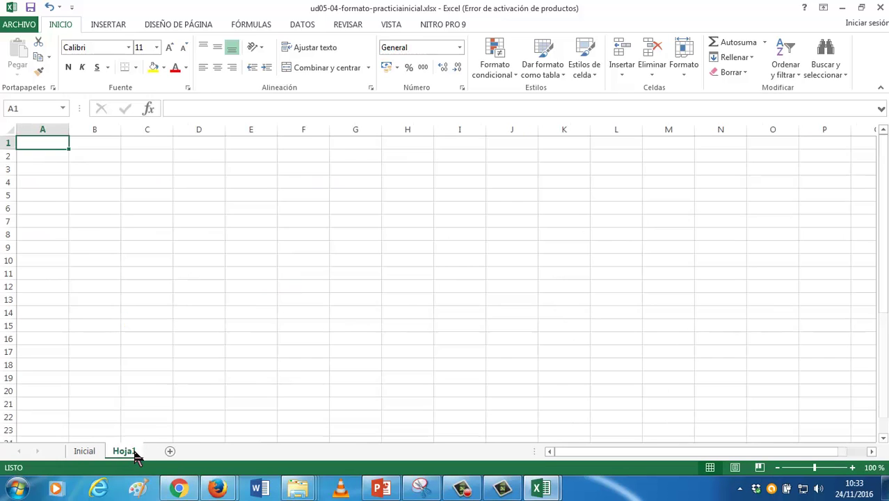
click(852, 468)
click(852, 467)
click(852, 468)
click(852, 468)
click(852, 467)
click(852, 467)
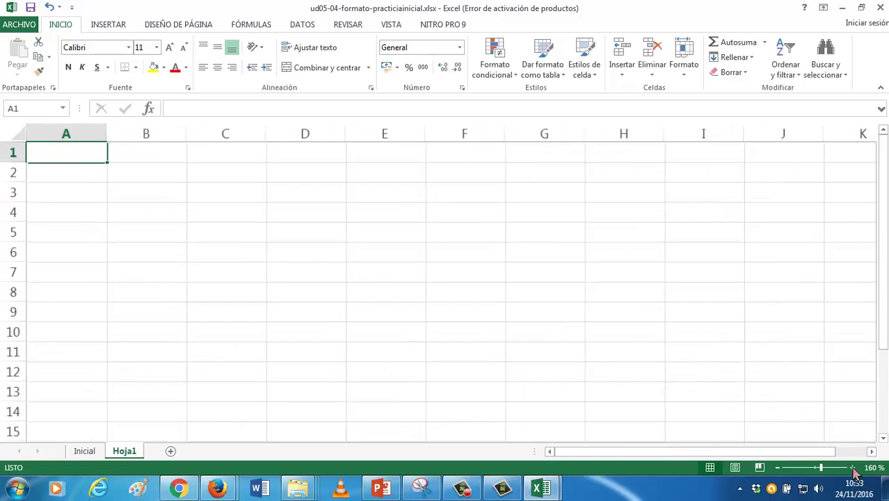
click(852, 468)
click(852, 468)
click(852, 468)
click(852, 467)
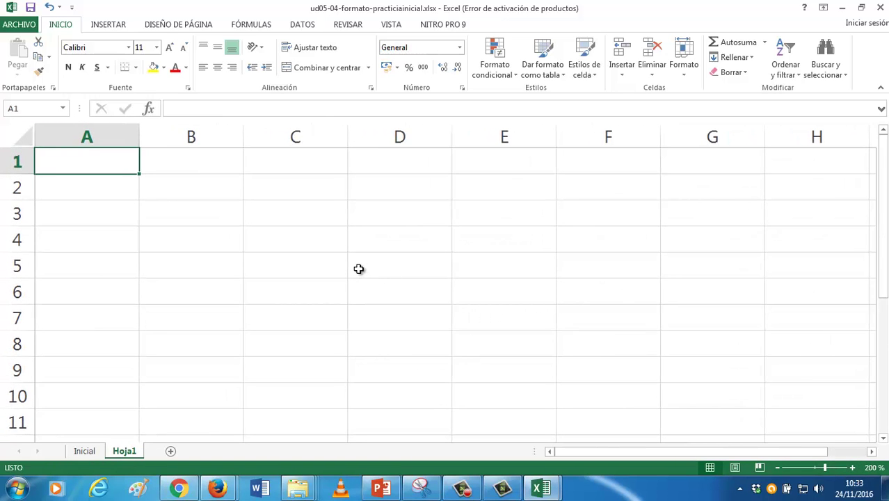
Step: Enter the headings Apellidos in A1 and Nombre in B1
text(Apell)
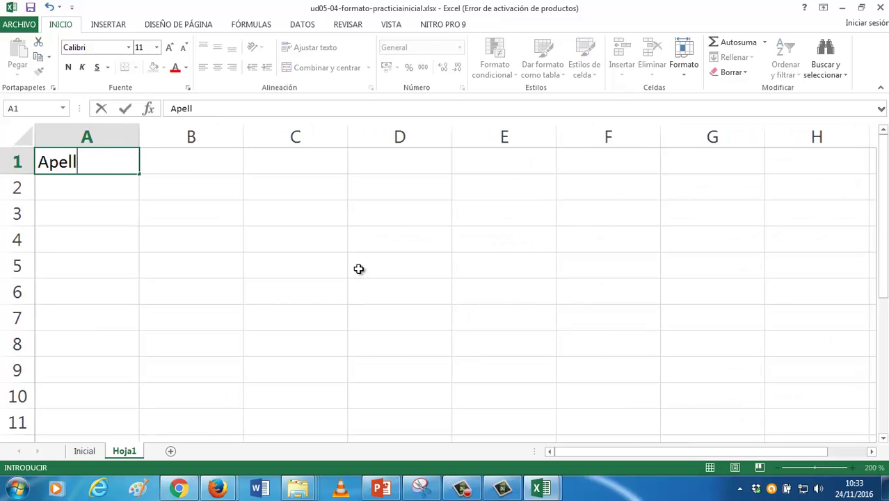
text(idos)
key(Tab)
text(Nombre)
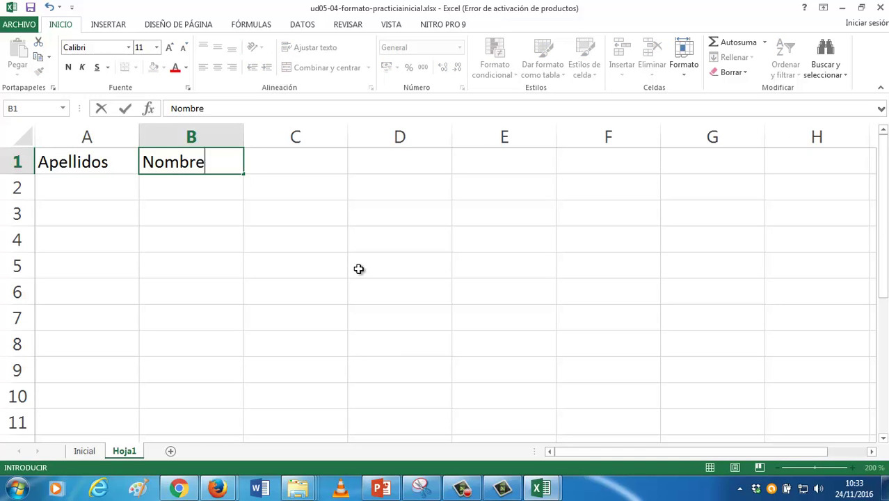
key(Return)
Step: Enter the person's surnames in A2 and first name in B2
text(Us)
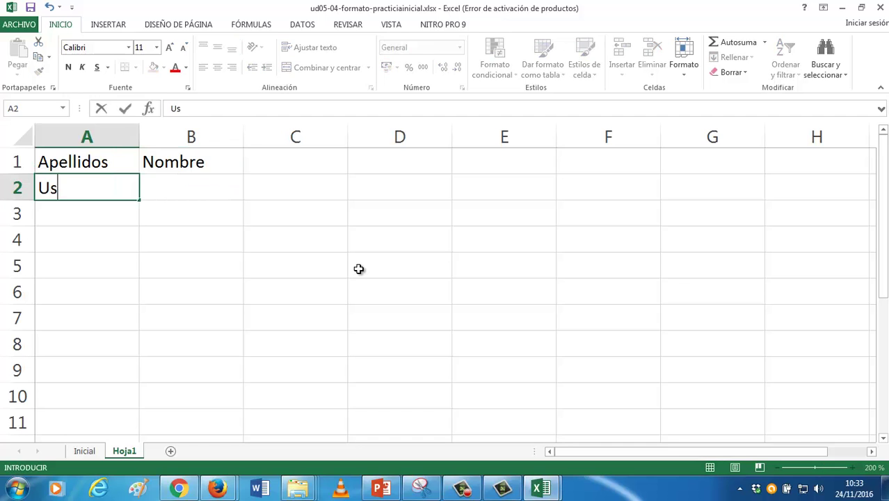
text(ro)
key(BackSpace)
key(BackSpace)
text(ero )
text(Vílchez)
key(Tab)
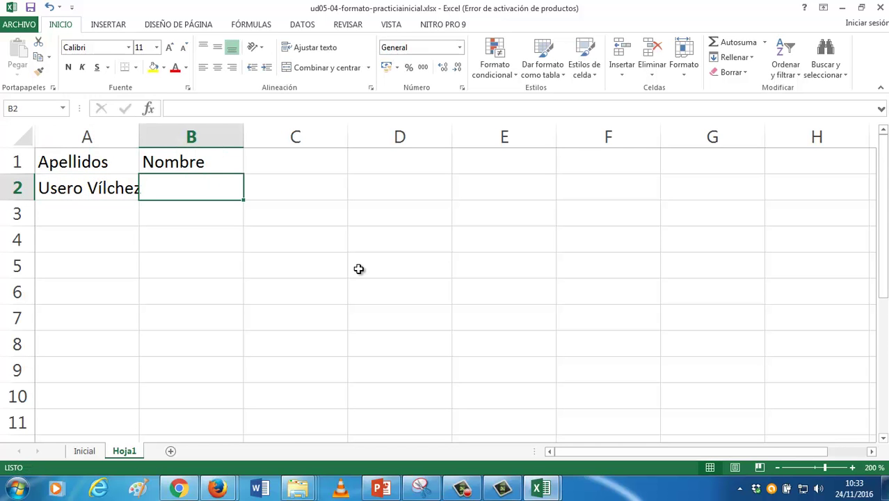
text(José Luis)
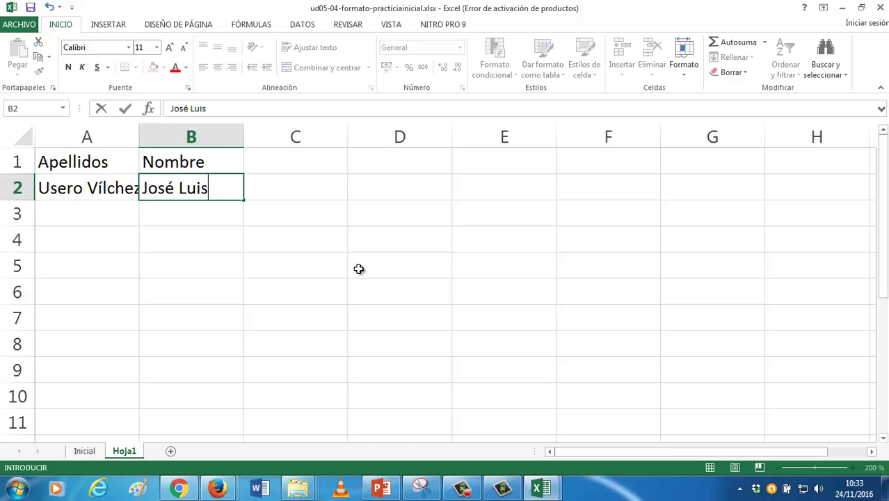
key(Return)
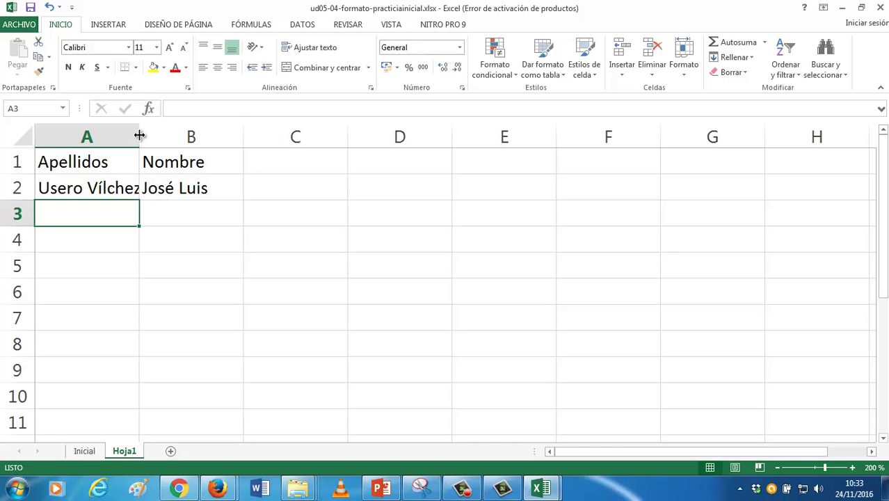
Step: Autofit column A and add the heading Fecha Nac in C1
double_click(139, 132)
click(285, 163)
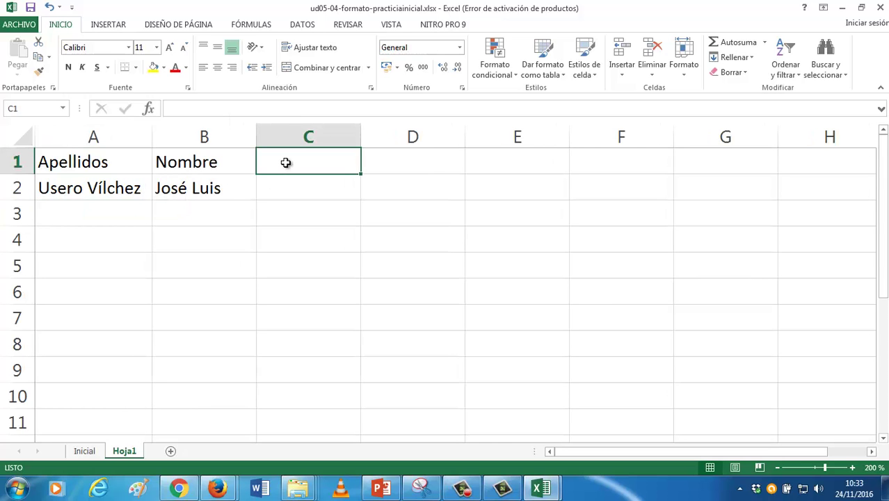
text(Fech)
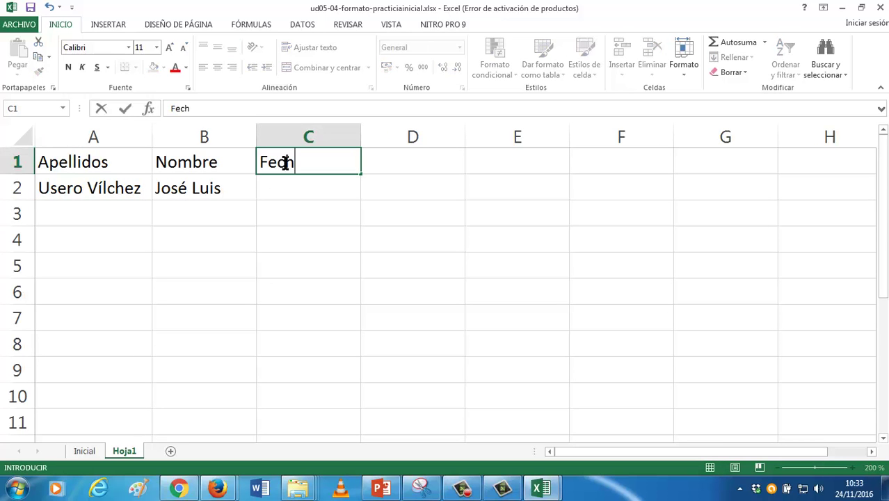
text(a Nac)
key(Return)
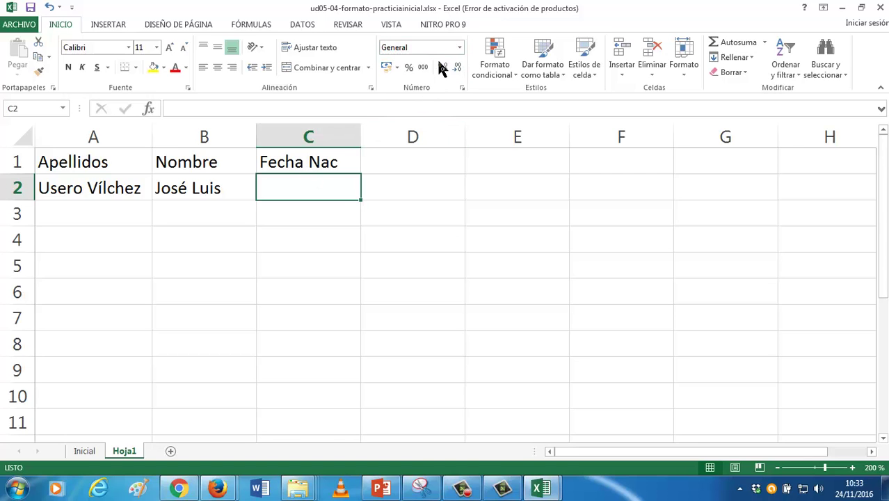
Step: Format C2 as Fecha corta and enter the birth date 21/09/72
click(459, 46)
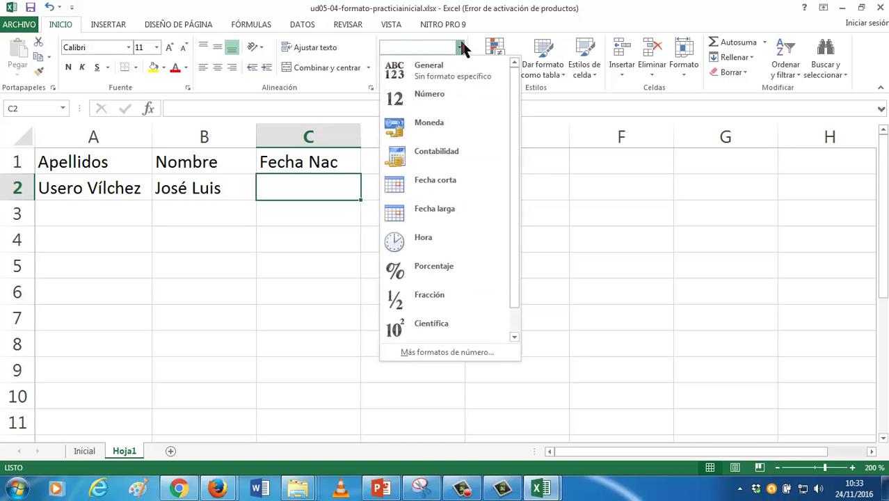
click(443, 180)
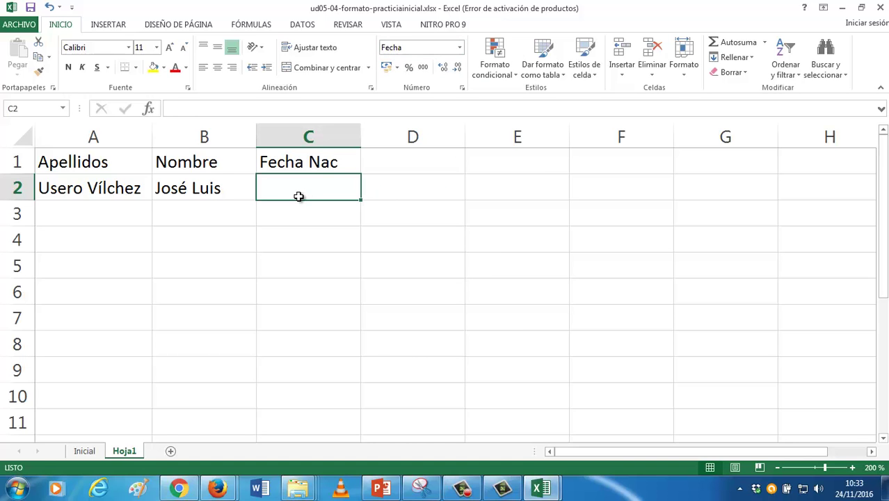
text(21/)
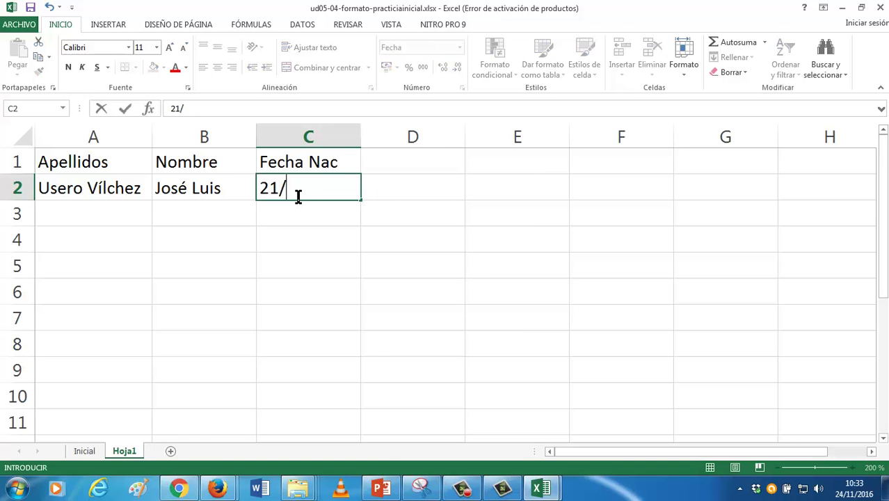
text(09/72)
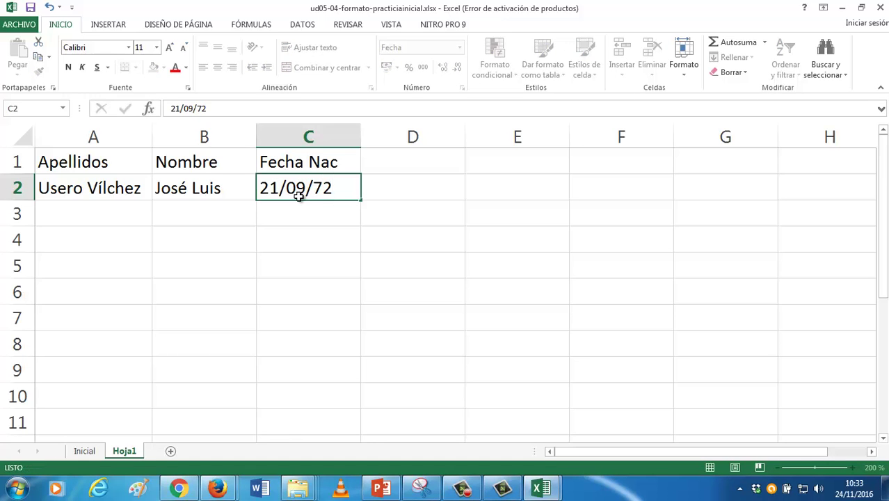
key(Return)
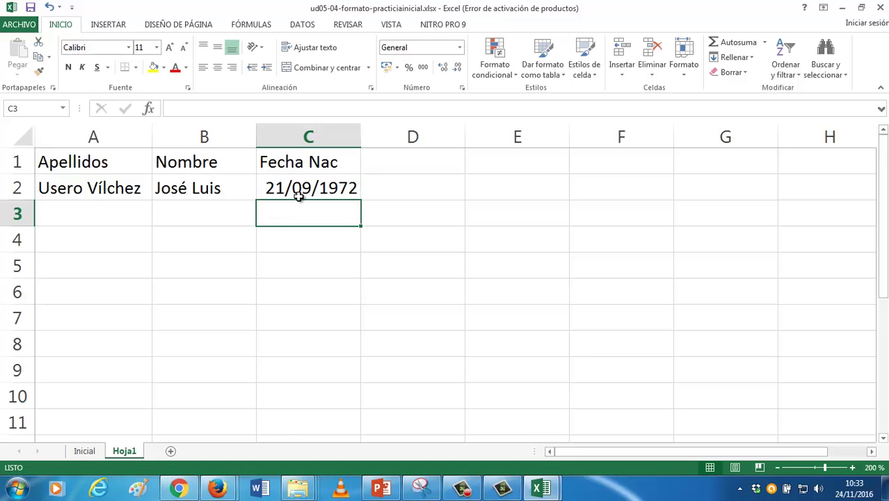
Step: Try the long date on C2, revert to short date, and narrow column C
click(298, 195)
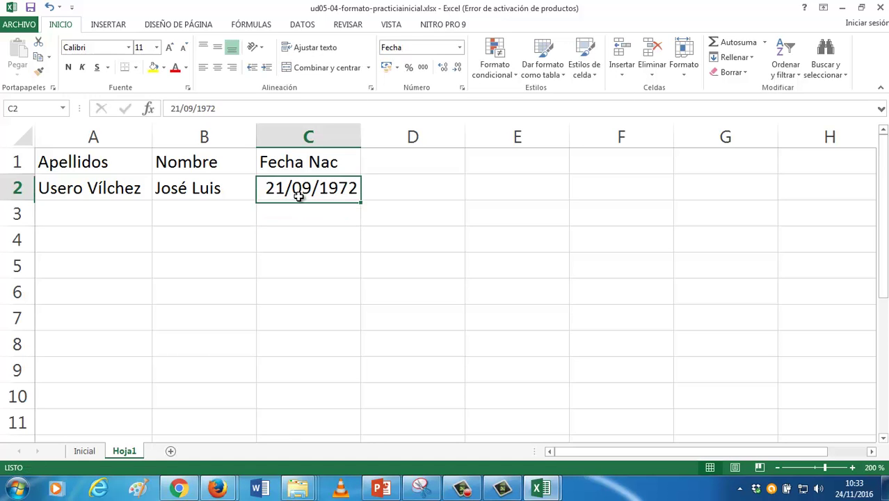
click(460, 48)
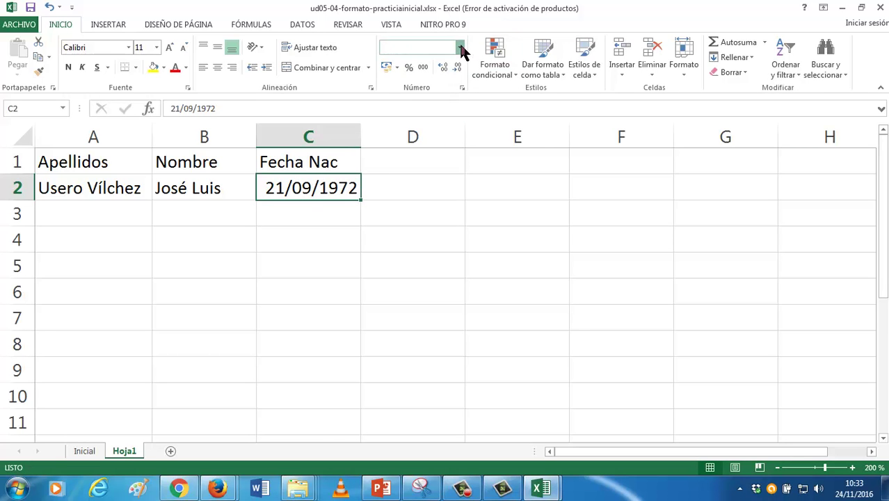
click(460, 50)
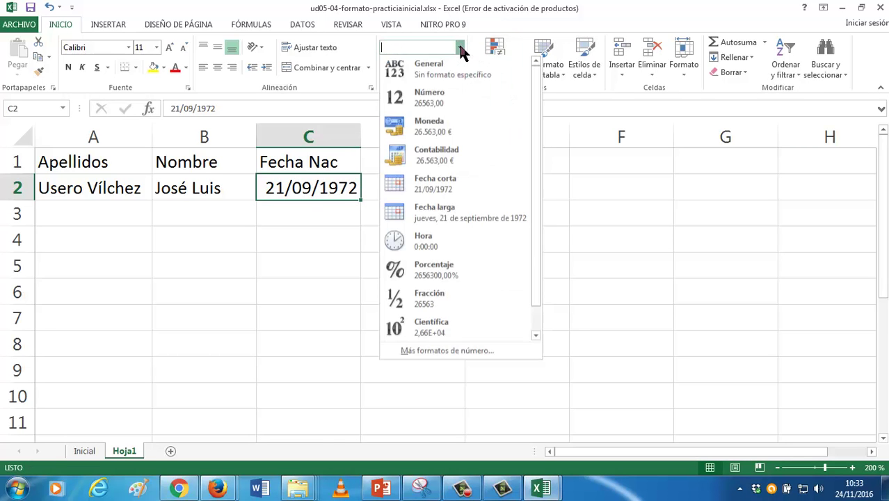
click(444, 220)
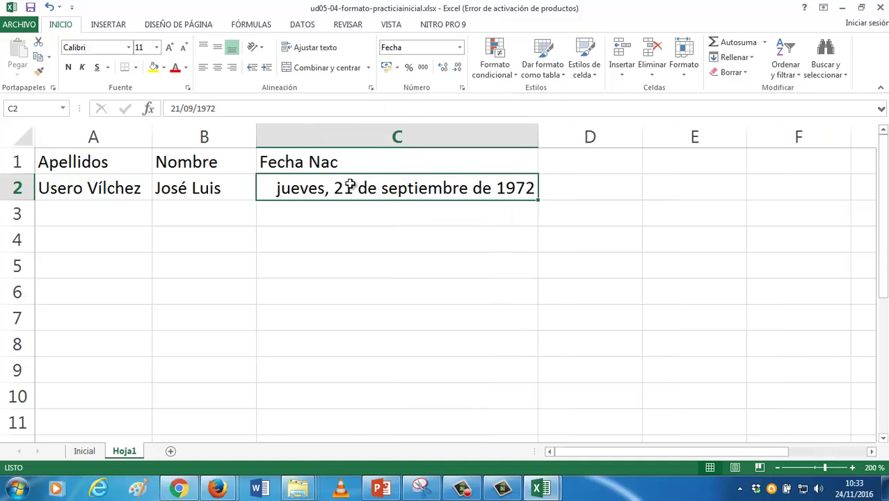
click(460, 48)
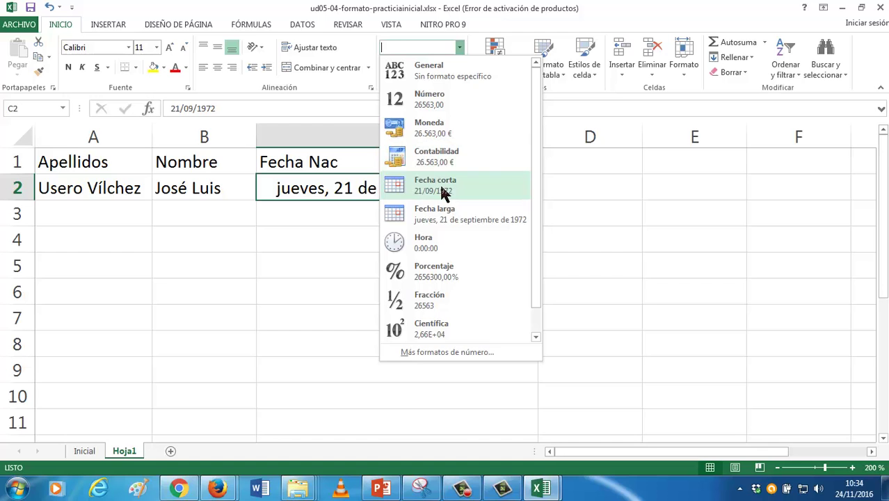
click(444, 192)
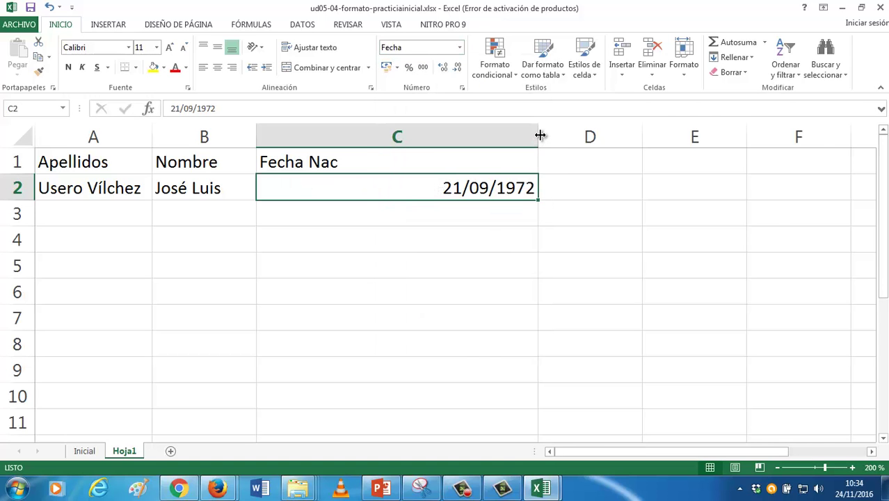
drag(539, 136, 362, 139)
Step: Add the Hora heading in D1 and enter 13:15 in D2 with the Hora format
click(392, 166)
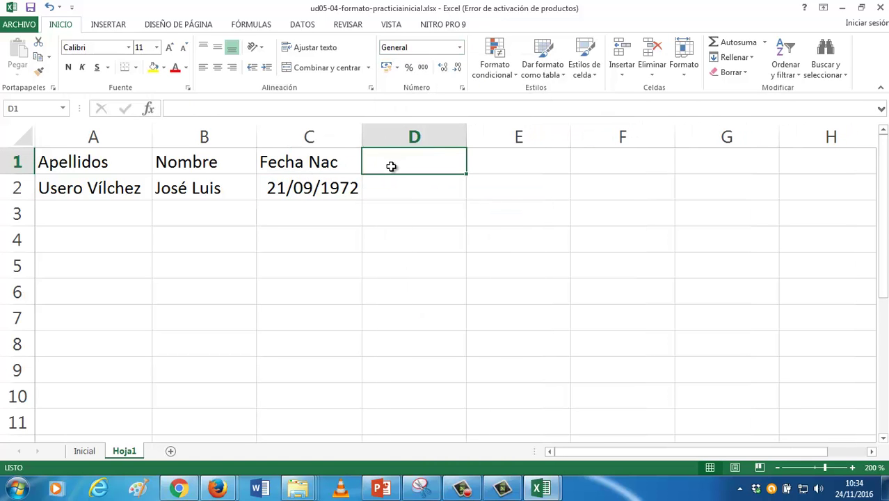
text(Hora)
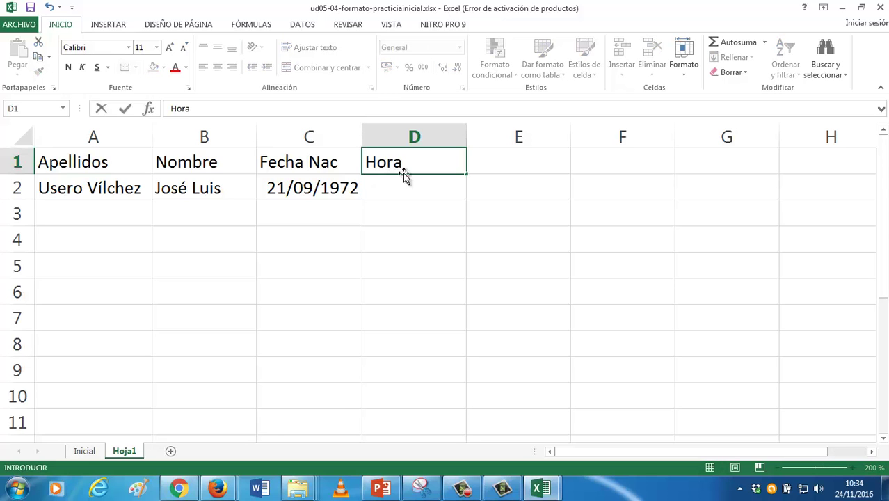
click(415, 194)
click(459, 48)
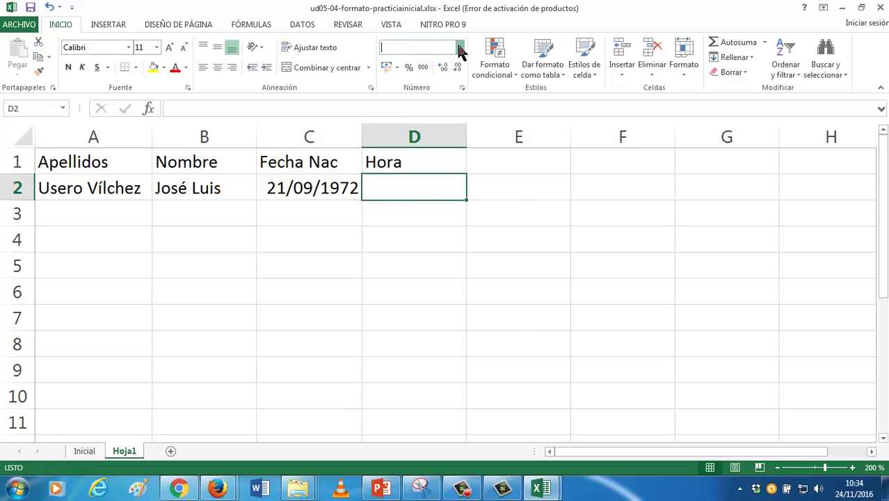
click(429, 243)
text(13:)
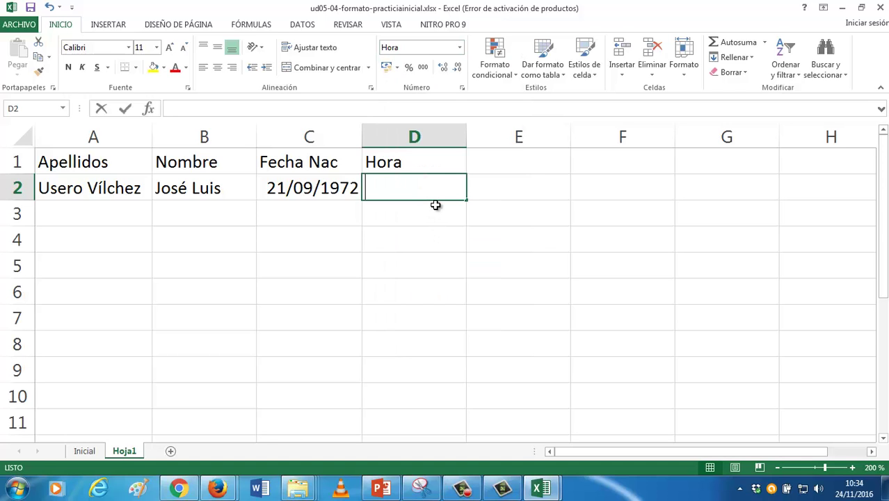
text(1)
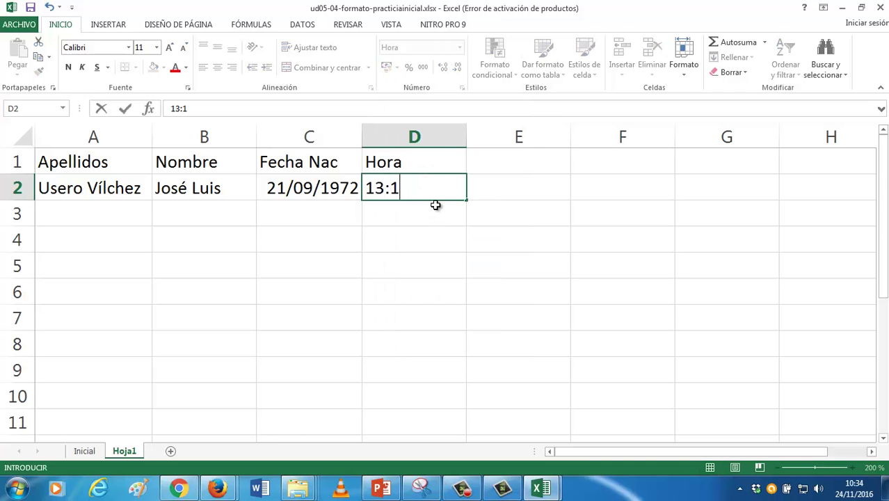
text(5)
key(Return)
click(430, 187)
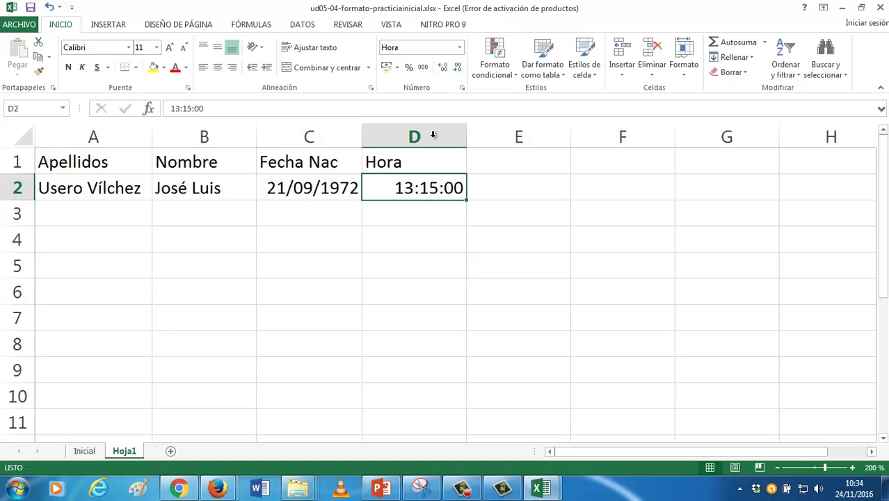
click(344, 170)
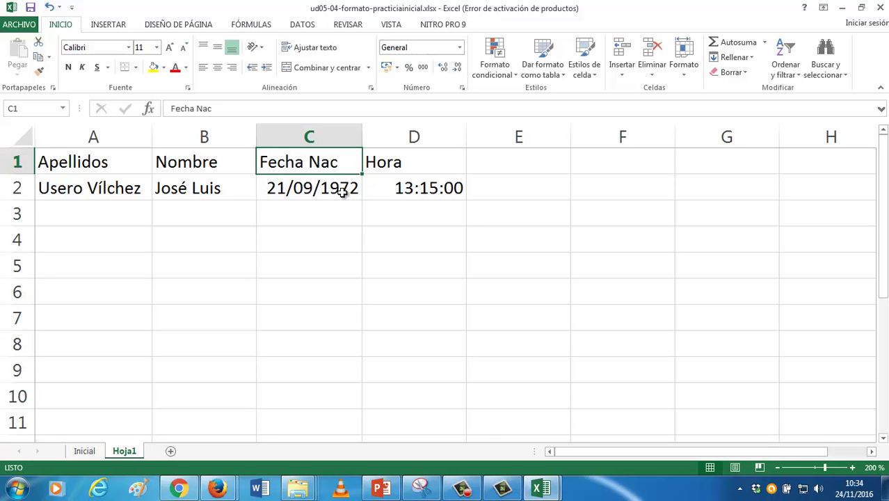
Step: Right-align the C1:D1 headers Fecha Nac and Hora, and autofit columns C and D
click(347, 189)
drag(363, 137, 401, 137)
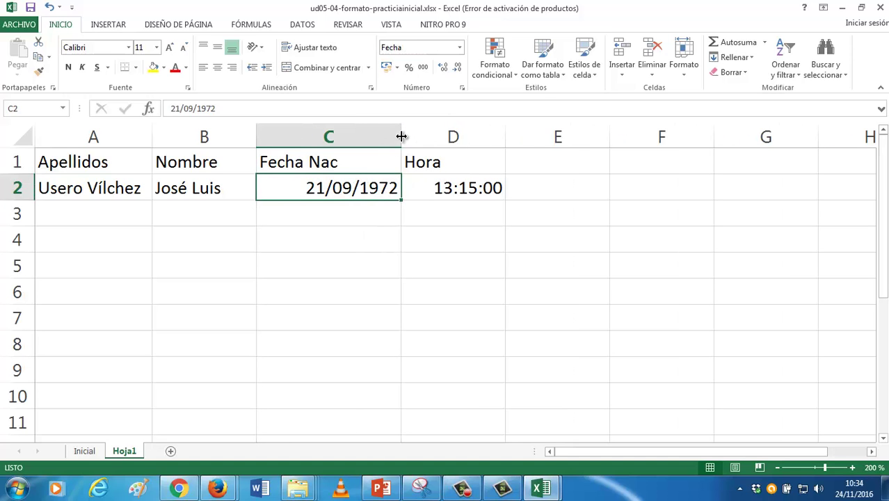
drag(503, 138, 523, 138)
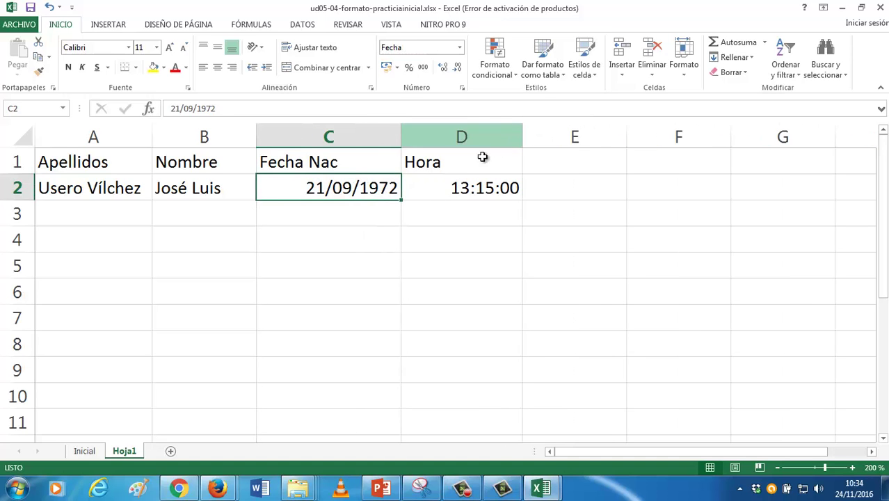
click(353, 162)
shift+click(426, 165)
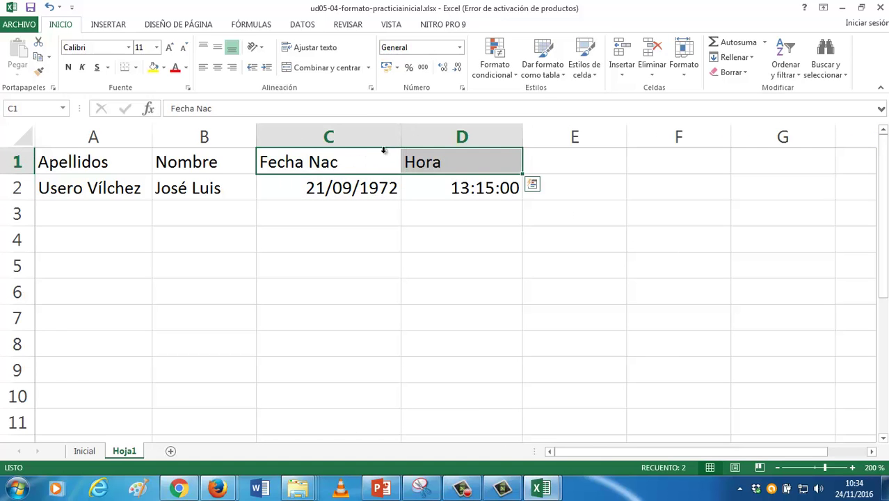
click(232, 67)
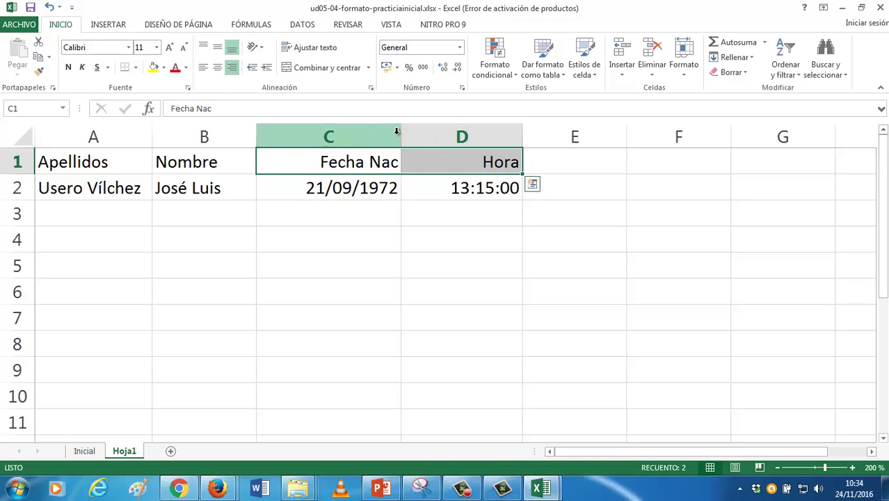
double_click(401, 132)
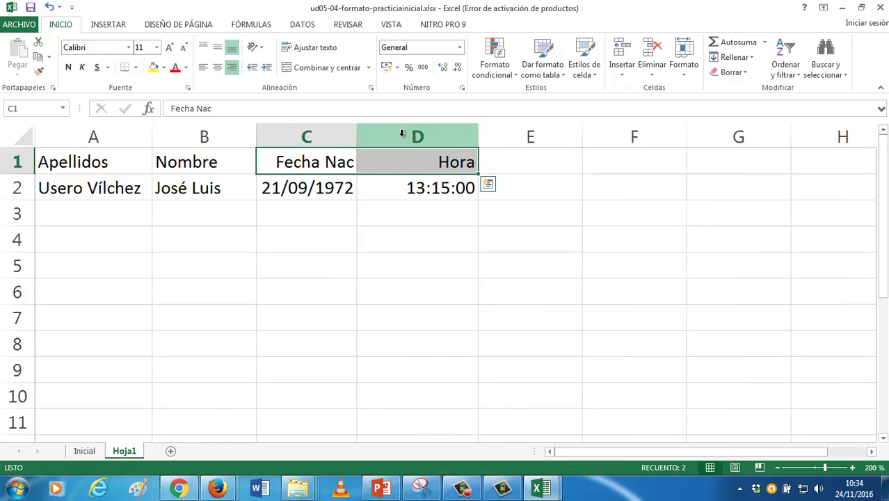
double_click(476, 132)
click(457, 163)
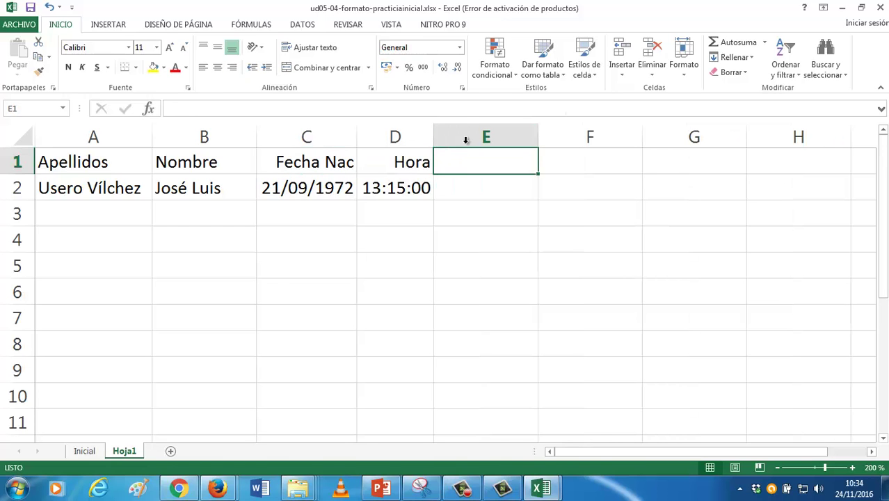
Step: Enter the heading Altura in E1 and 1,74 in E2, then narrow column E
click(459, 49)
click(459, 50)
text(Alt)
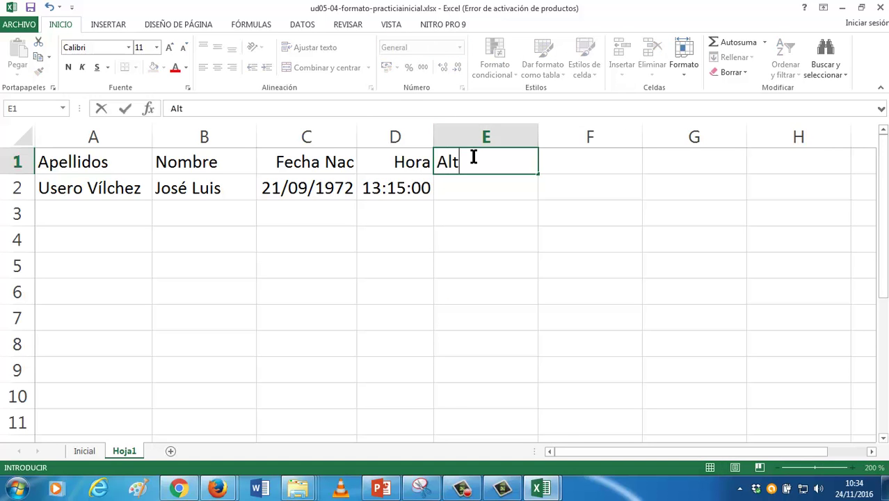
text(ura)
key(Return)
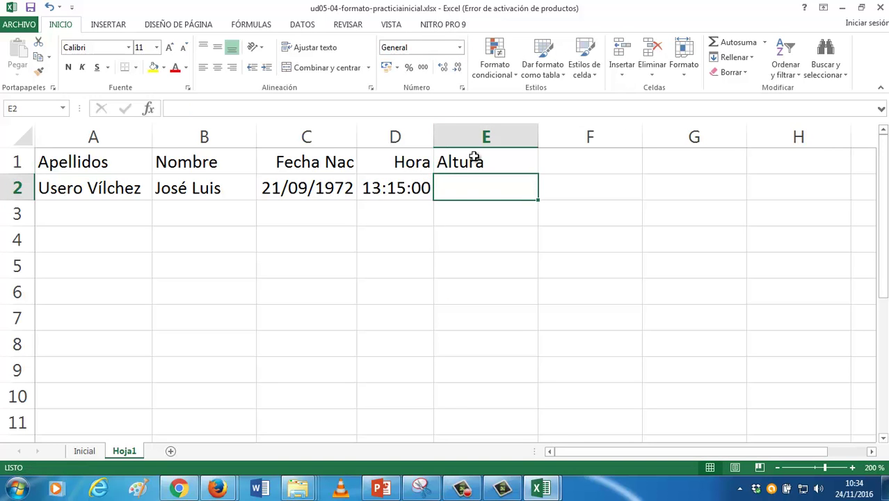
text(1,)
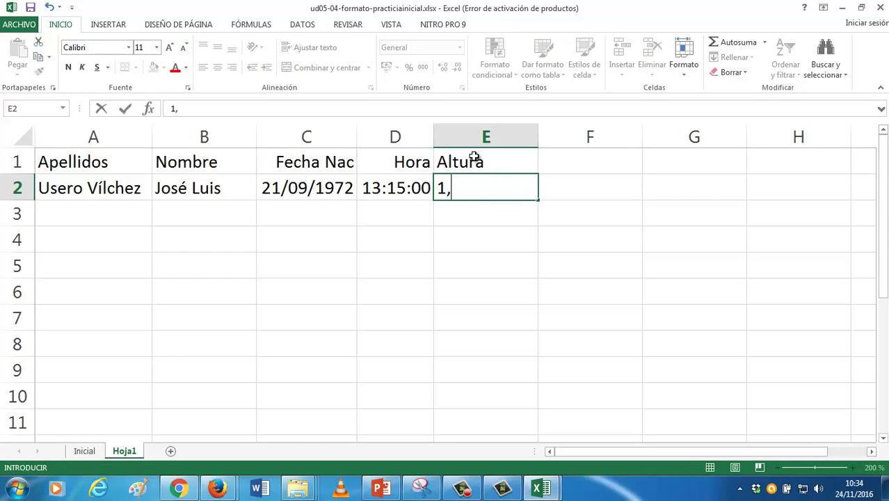
text(74)
key(Return)
key(Up)
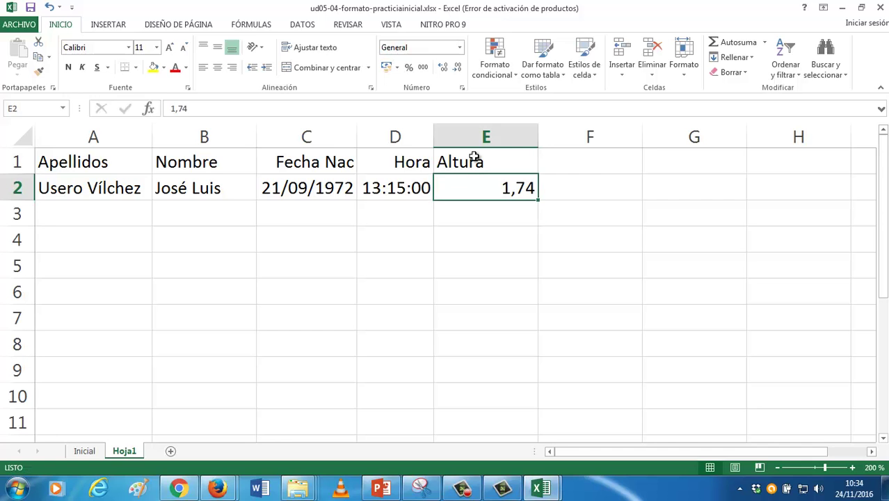
drag(538, 132, 494, 132)
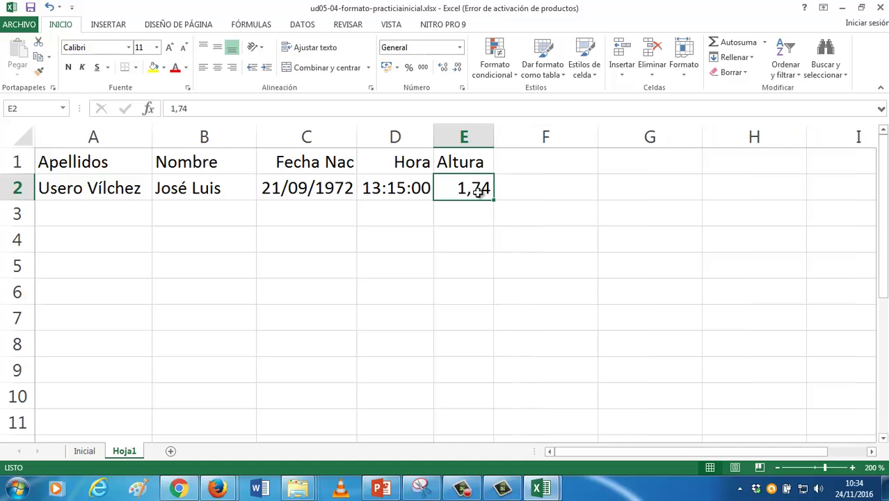
Step: Adjust E2's decimal places until the height shows 1,74 with two decimals
click(440, 69)
click(440, 69)
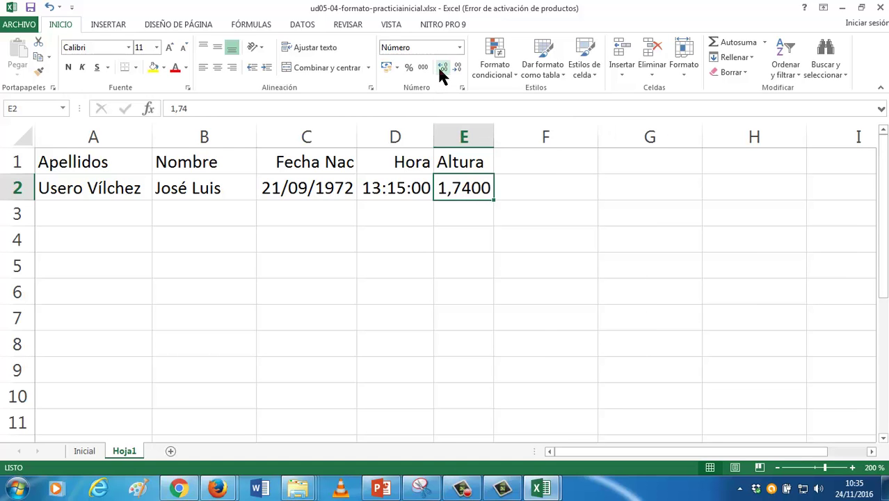
click(458, 69)
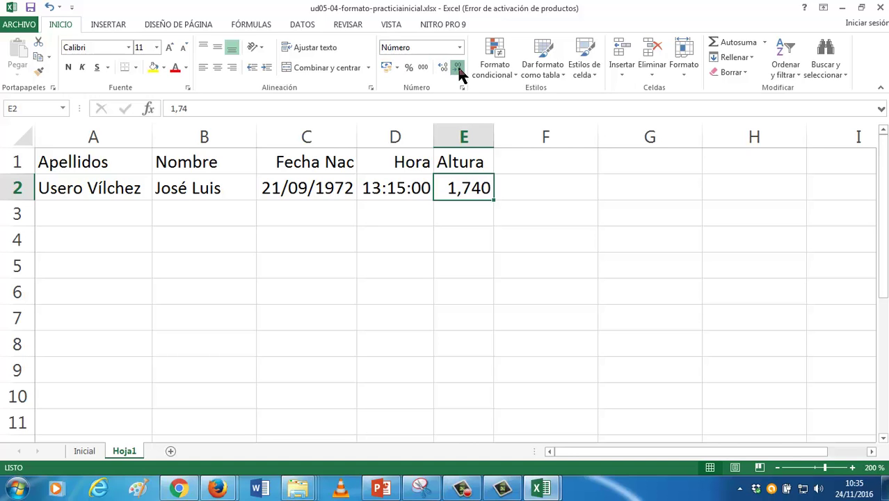
click(458, 69)
click(458, 70)
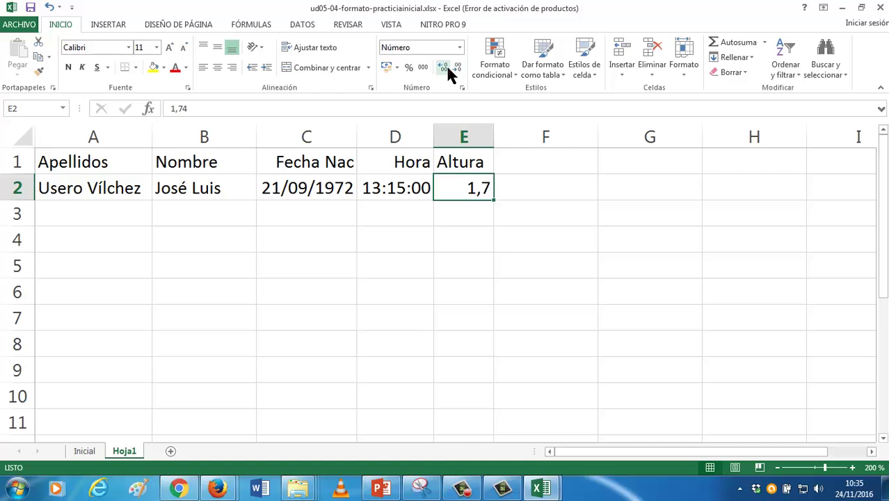
click(446, 68)
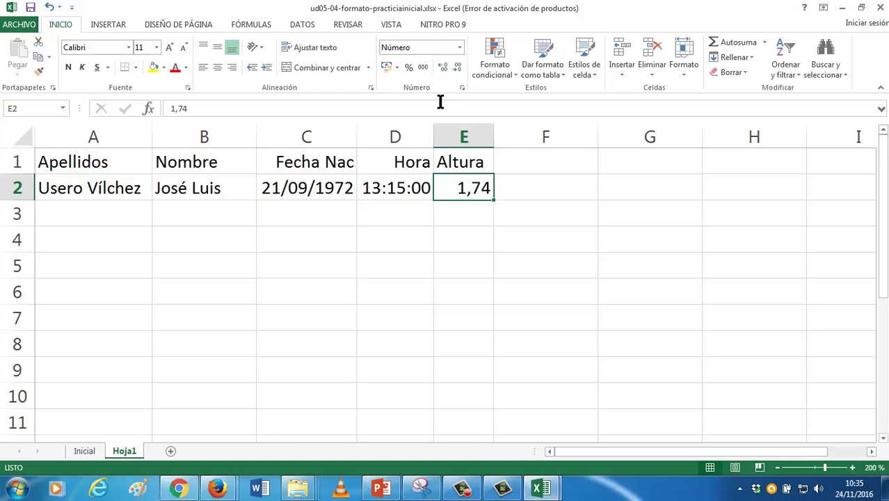
click(470, 169)
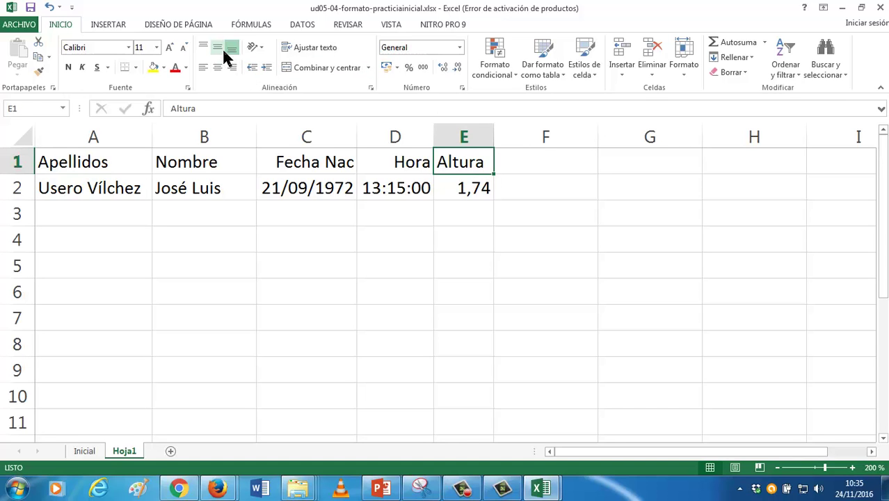
Step: Right-align Altura, make row 1 taller, and centre headings A1:E1 with Alinear en el medio
click(231, 67)
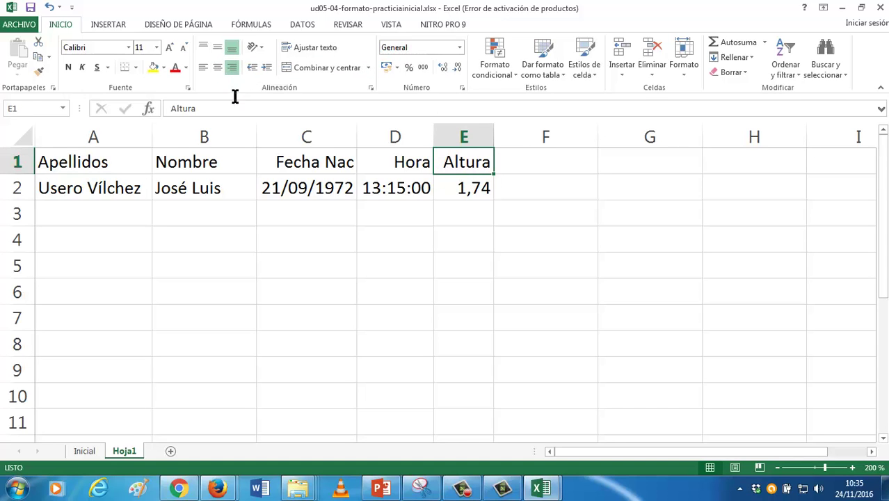
drag(29, 174, 30, 194)
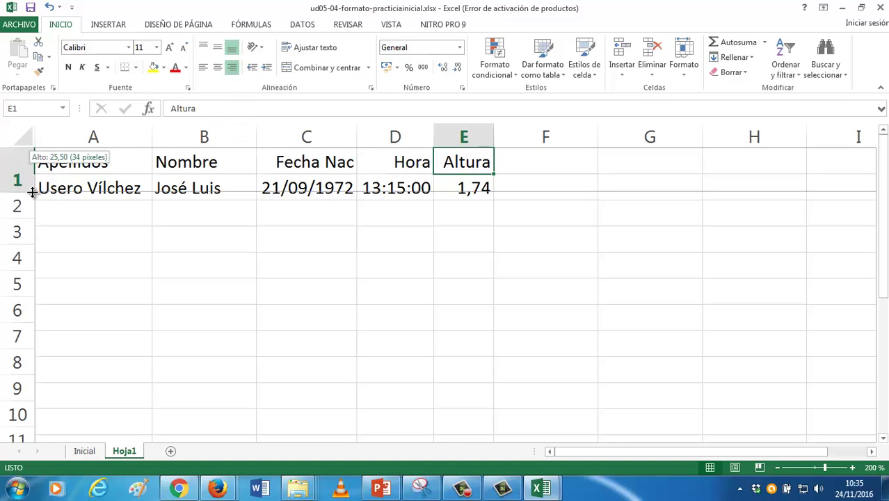
mouse_move(86, 173)
mouse_down()
mouse_move(441, 169)
mouse_move(444, 191)
mouse_up()
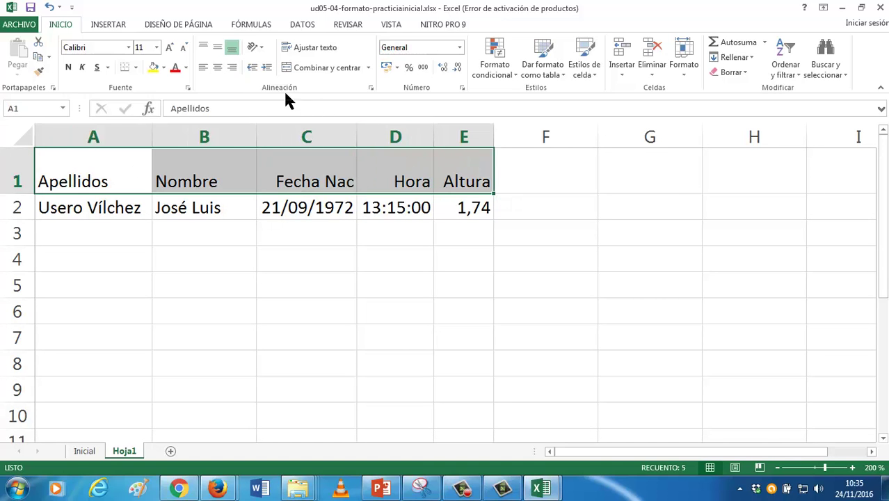
click(221, 46)
click(202, 46)
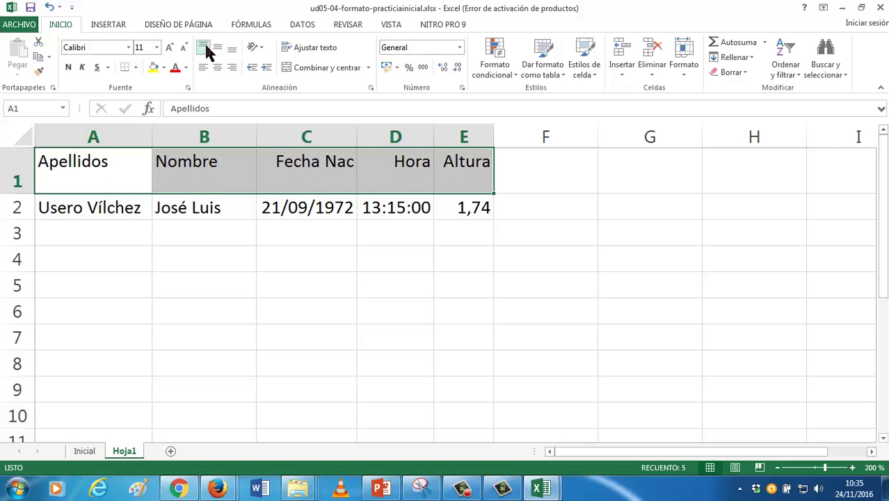
click(216, 48)
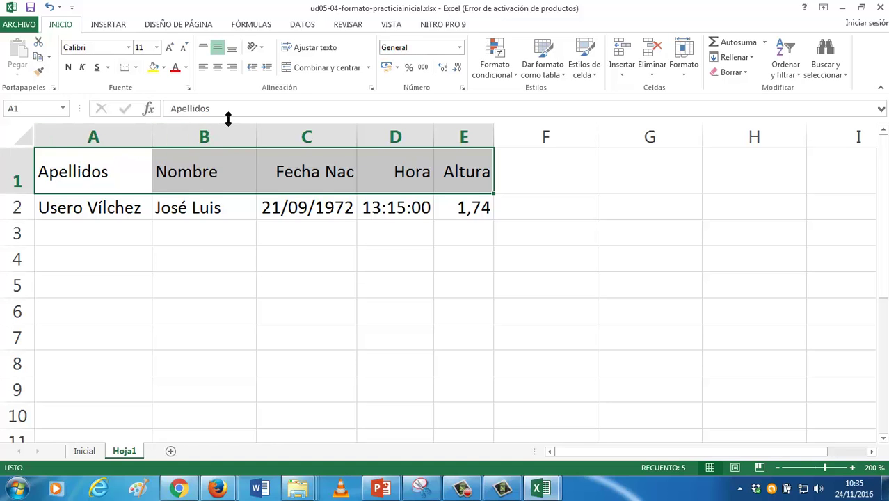
Step: Add the Peso heading in F1 with 80 in F2, and narrow column F
click(513, 177)
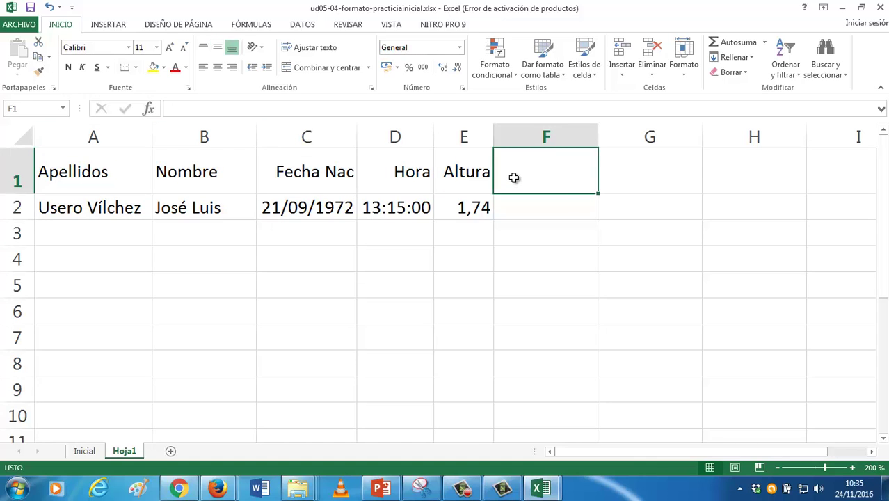
text(Peso)
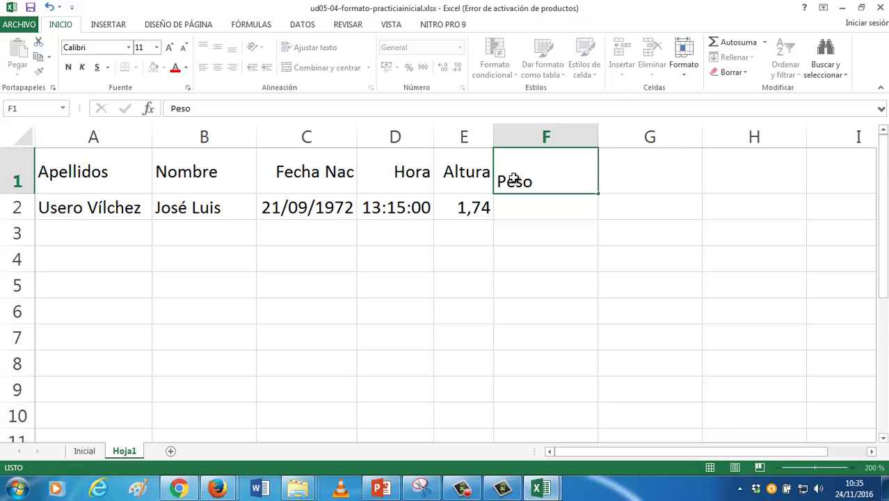
key(Return)
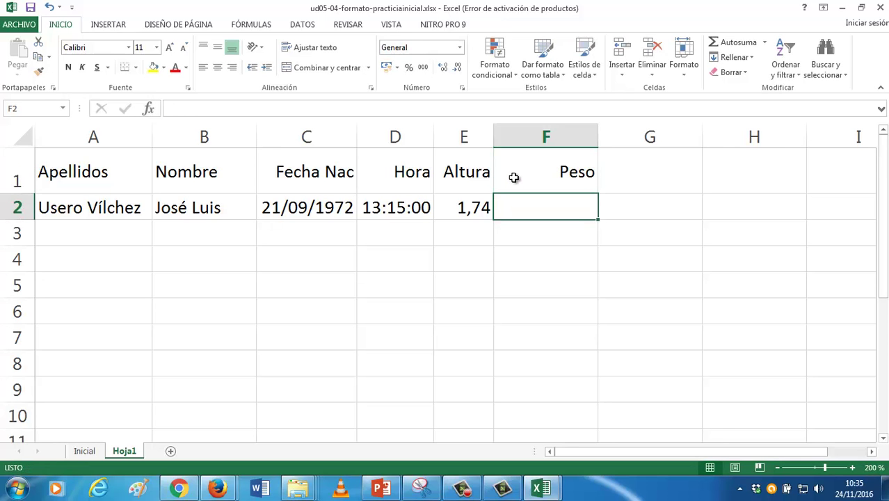
text(8)
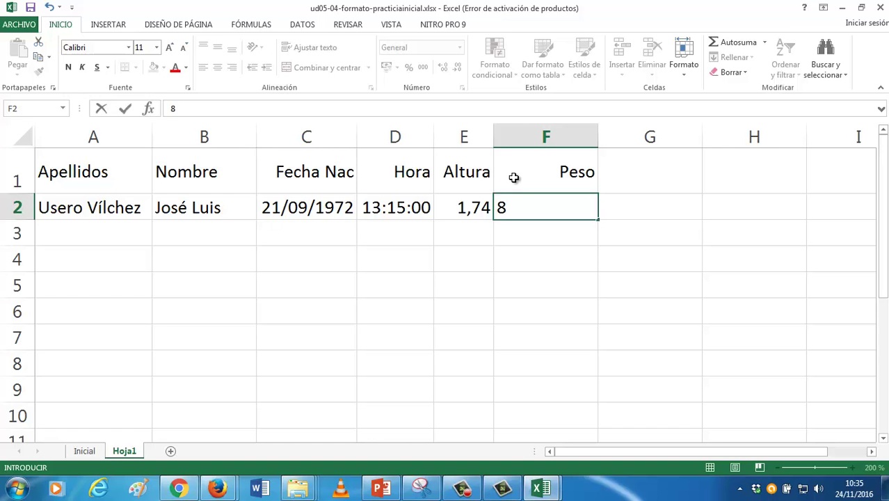
text(0)
key(Return)
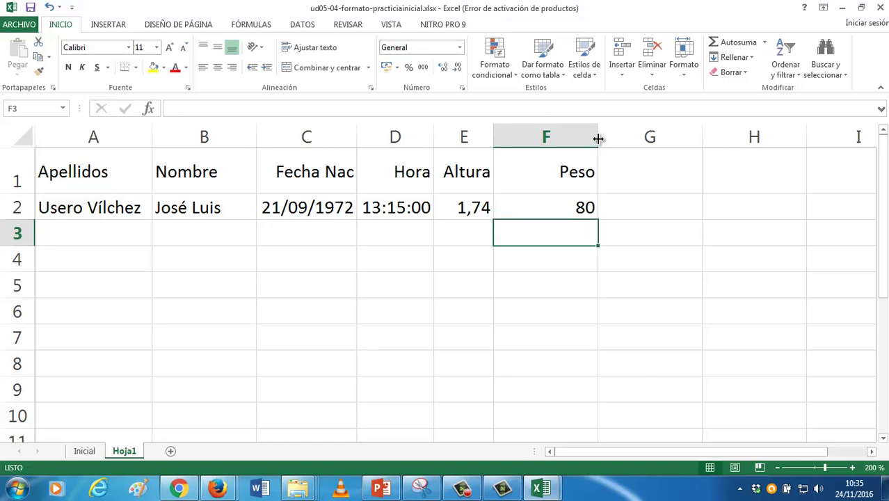
drag(598, 138, 541, 138)
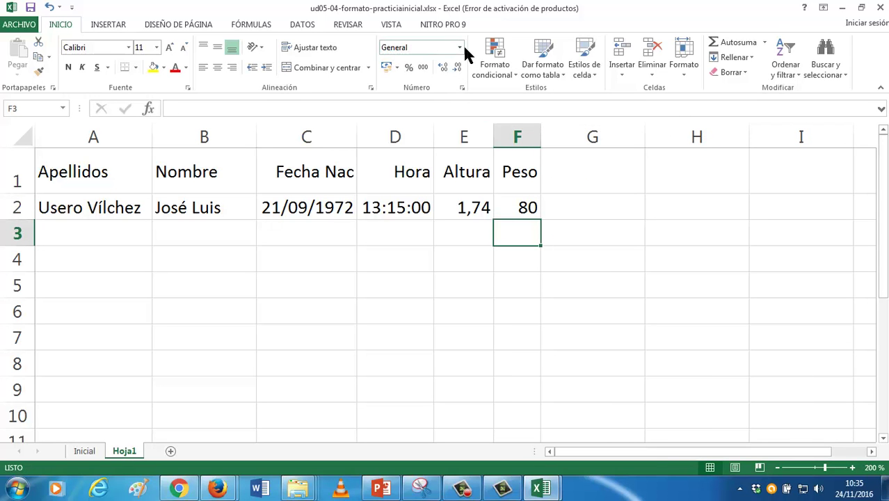
Step: Add the Sueldo heading in G1 with 23456 in G2 in Contabilidad format (23.456,00 €)
click(569, 187)
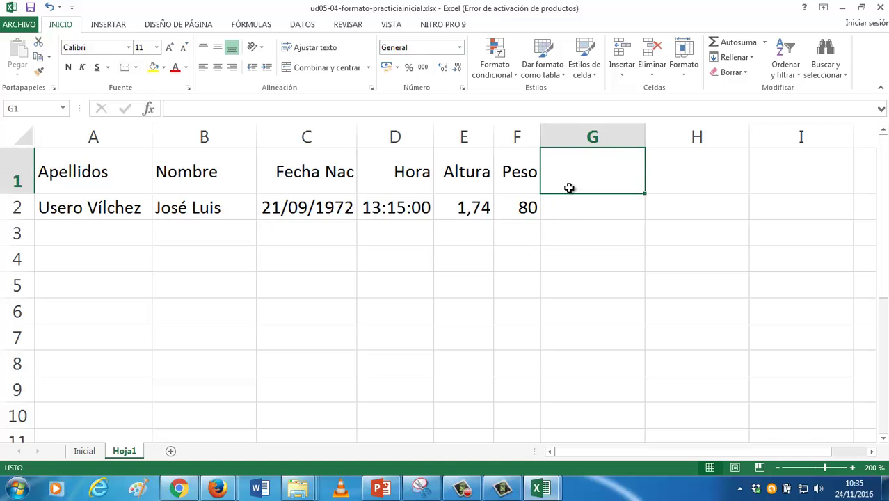
text(Sueldo)
key(Return)
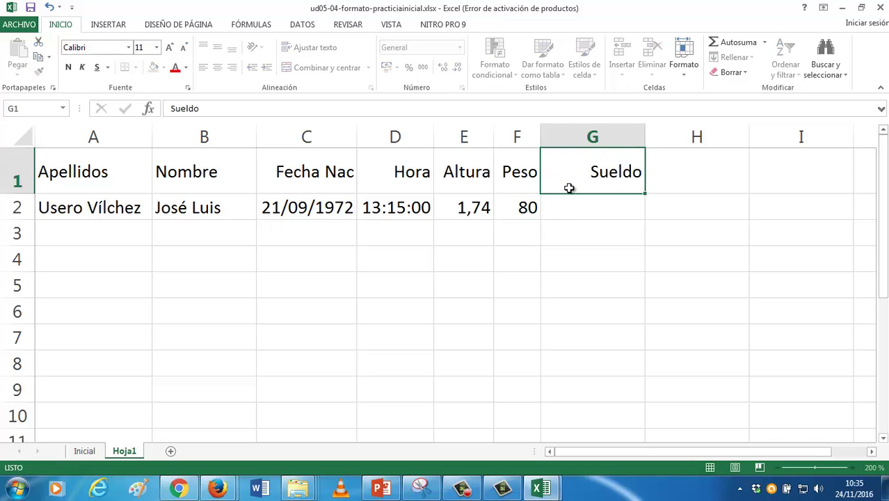
text(2)
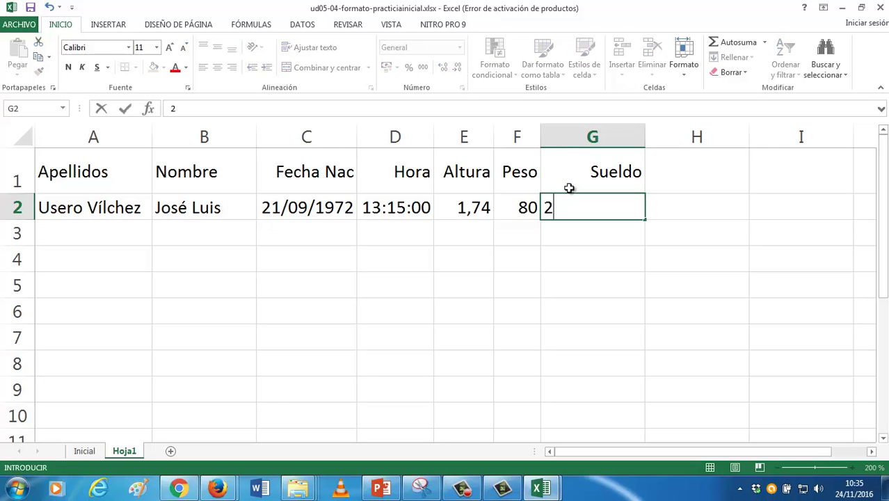
text(3456)
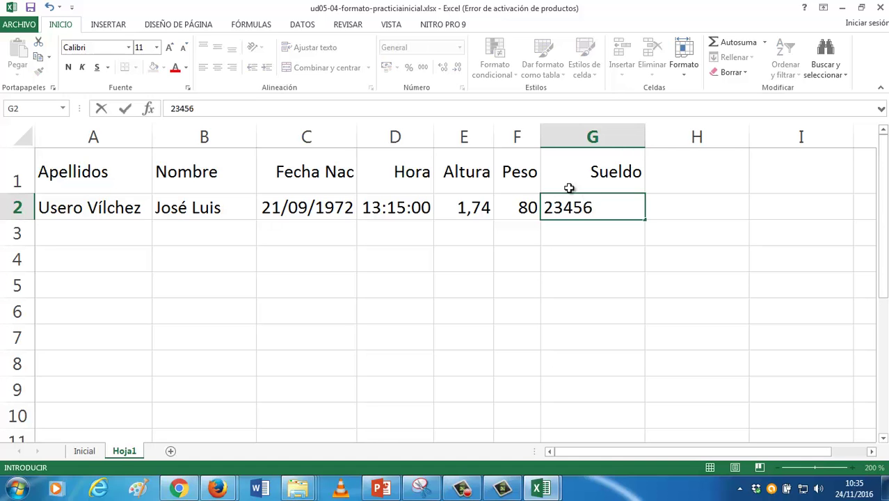
key(Return)
key(Up)
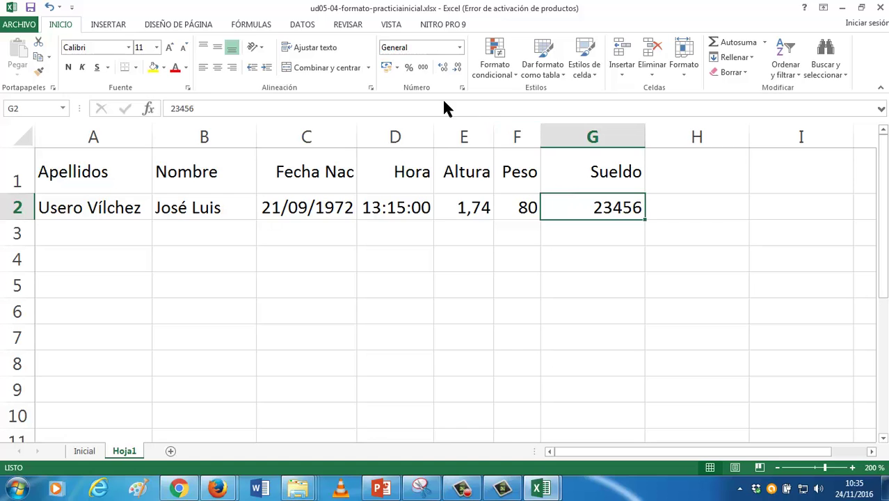
click(387, 67)
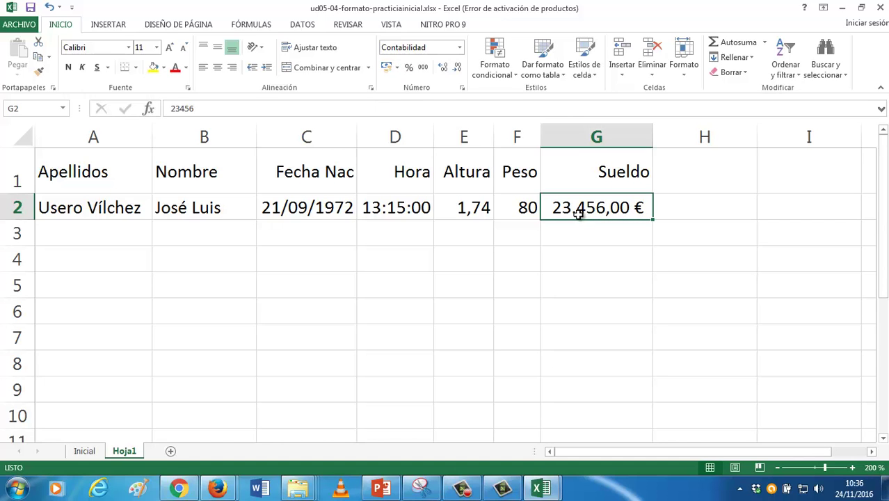
click(665, 175)
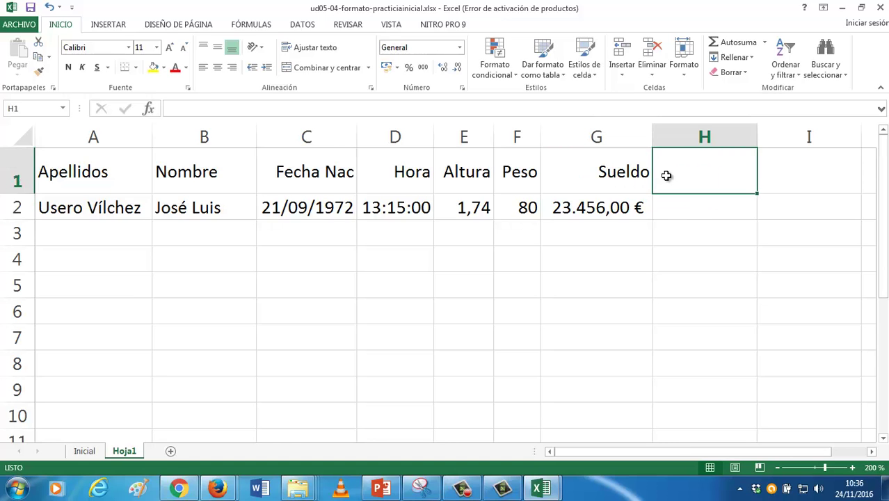
Step: Add the IRPF heading in H1 with 0,13 in H2 shown as 13%, and narrow column H
double_click(666, 175)
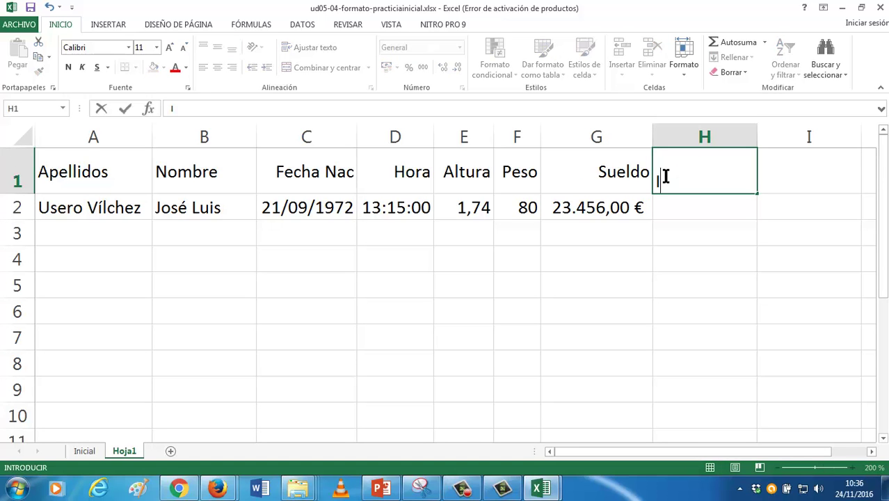
text(IRPF)
key(Return)
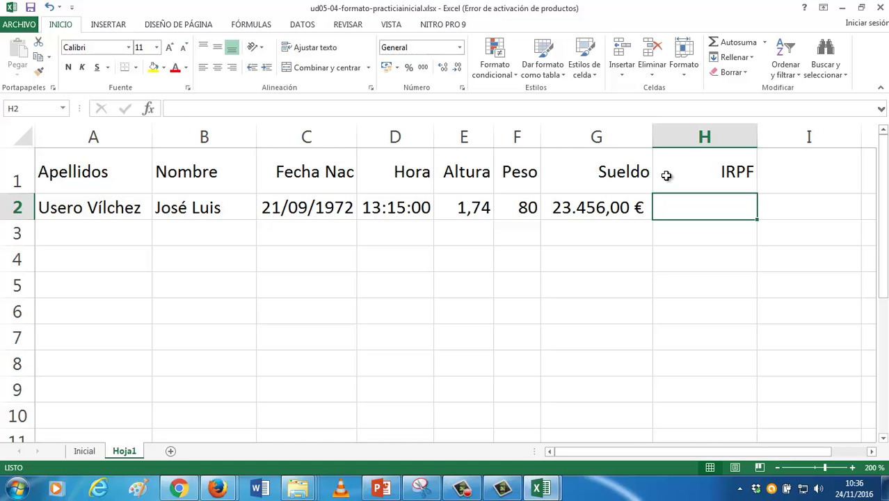
text(0,13)
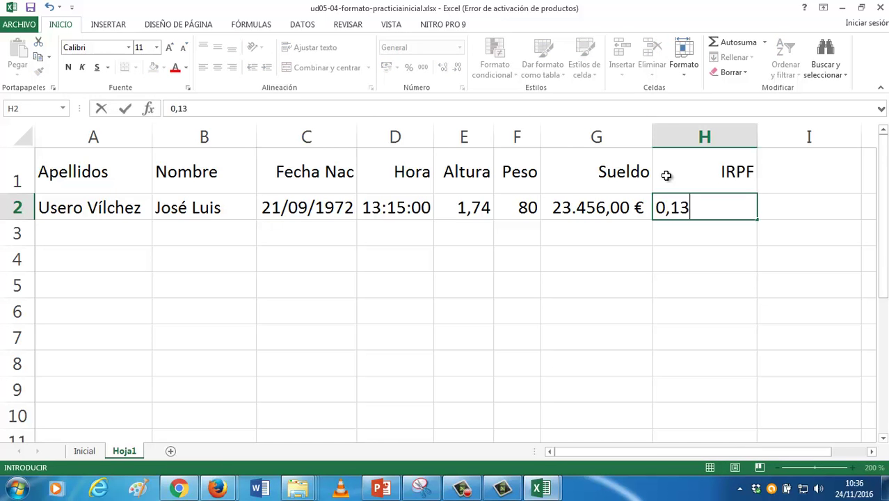
key(Tab)
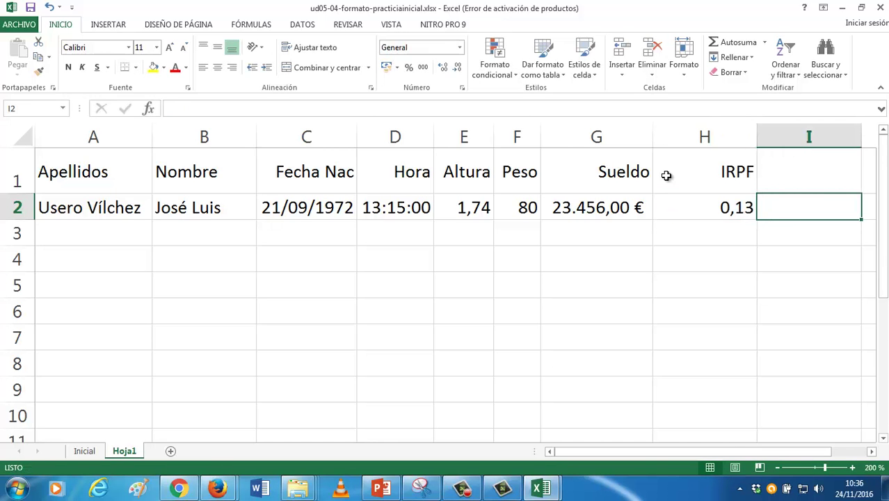
key(Left)
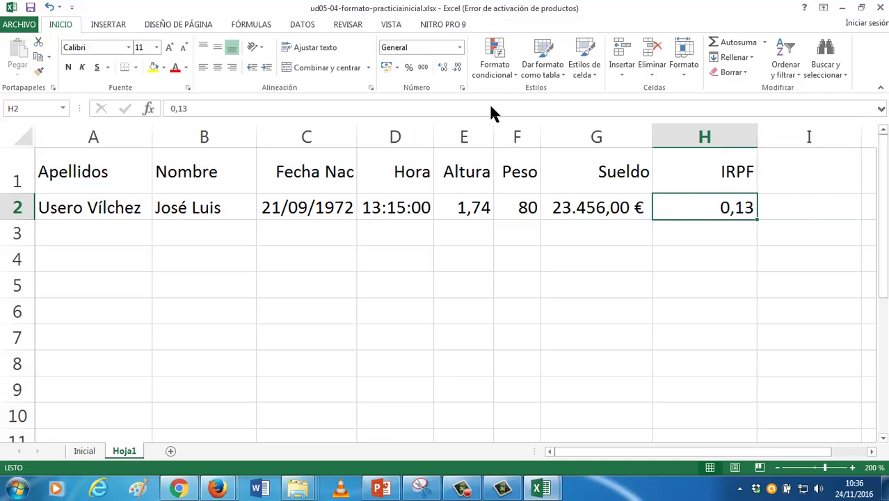
click(409, 70)
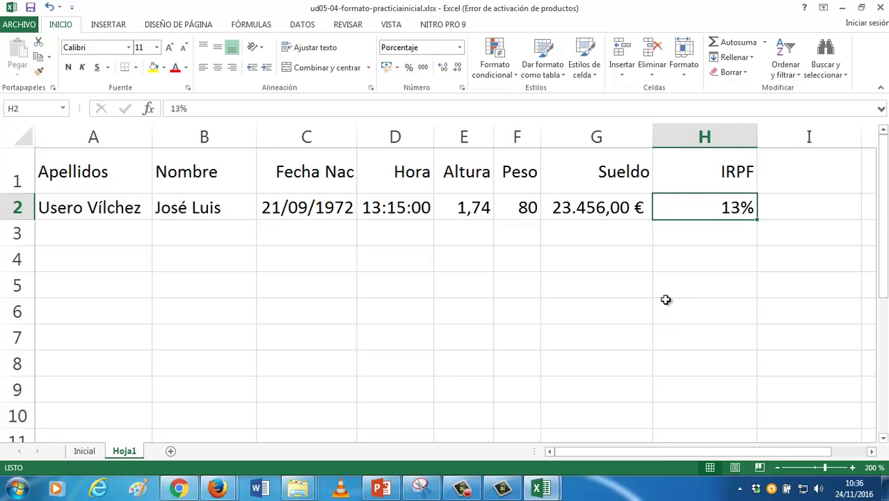
drag(758, 136, 711, 137)
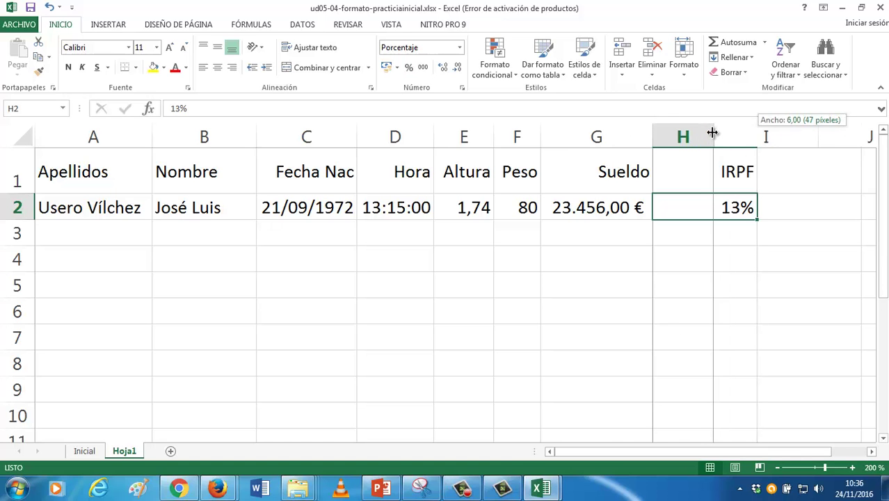
click(459, 48)
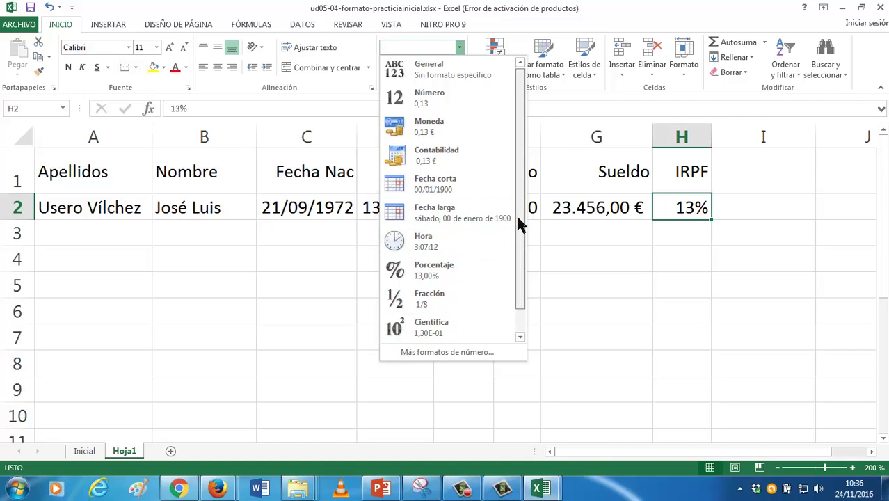
Step: Close the number-format list unchanged and check the formats of E2 and H2
drag(520, 219, 507, 265)
scroll(513, 243, up, 1)
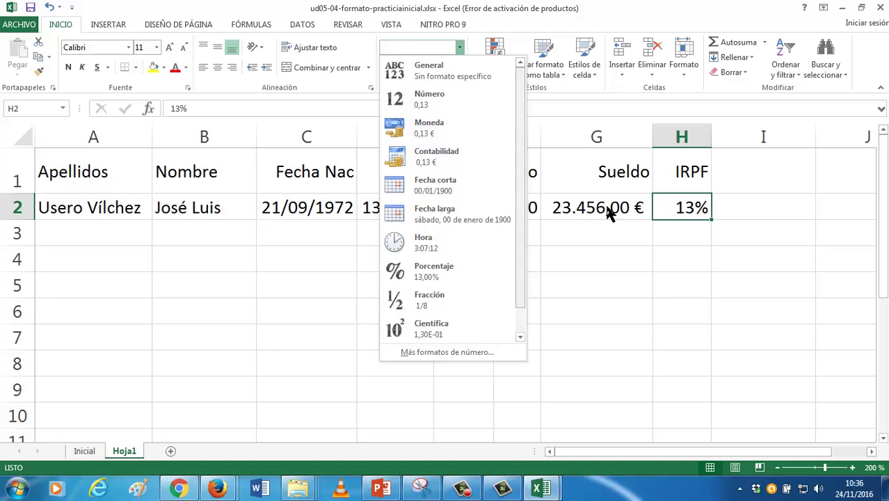
click(603, 209)
click(456, 207)
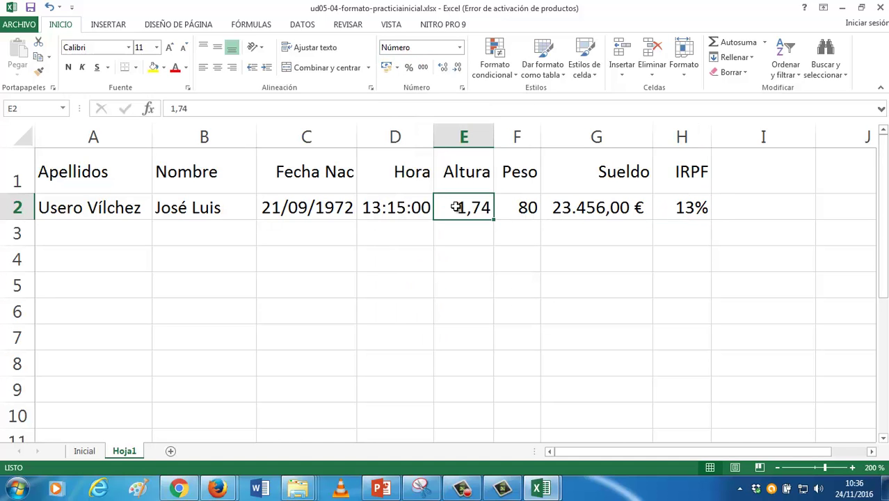
click(678, 209)
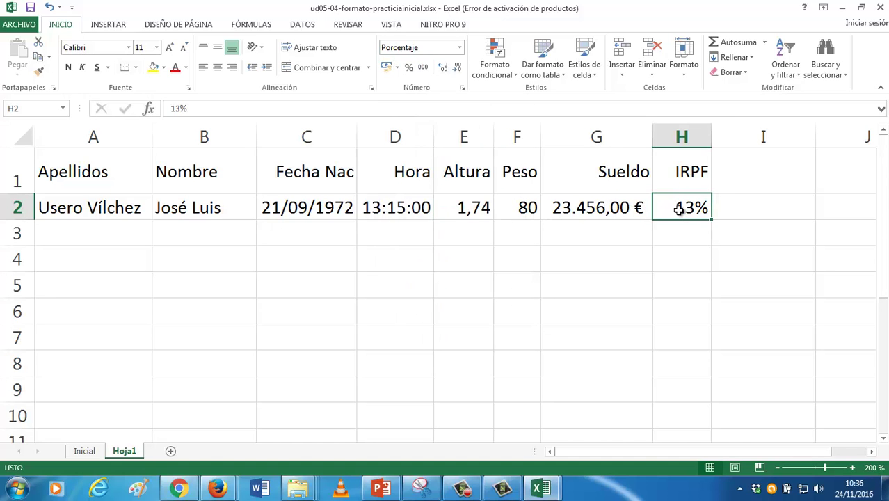